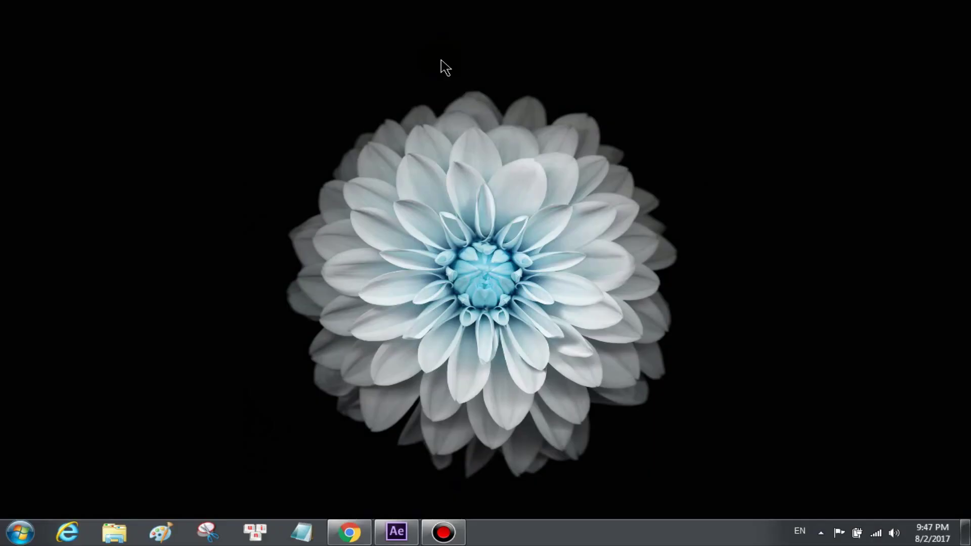
- Search for 'kuzu no honkai wallpaper' and open the Wallpaper Abyss HD wallpapers page
{"action": "left_click", "coordinate": [349, 532]}
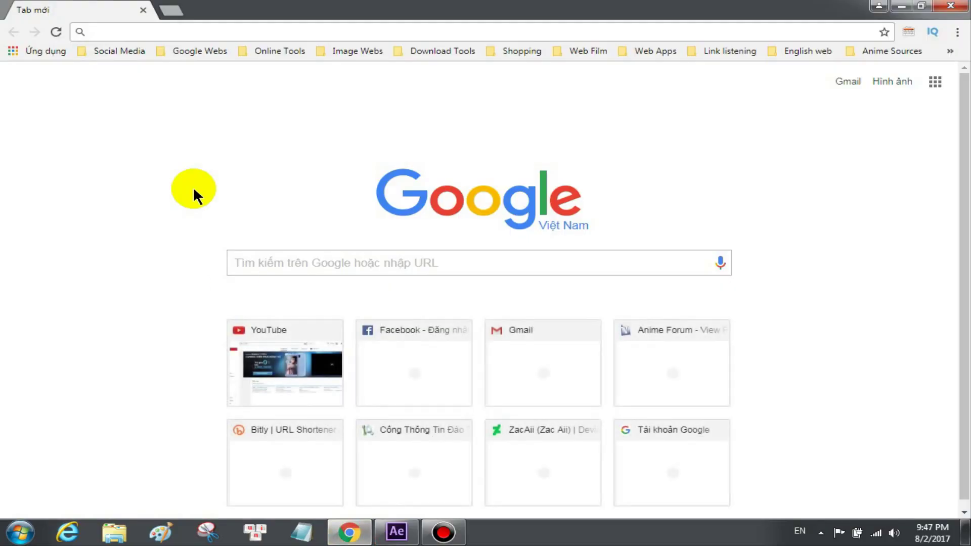
{"action": "type", "text": "kuzu no honkai wallpaper"}
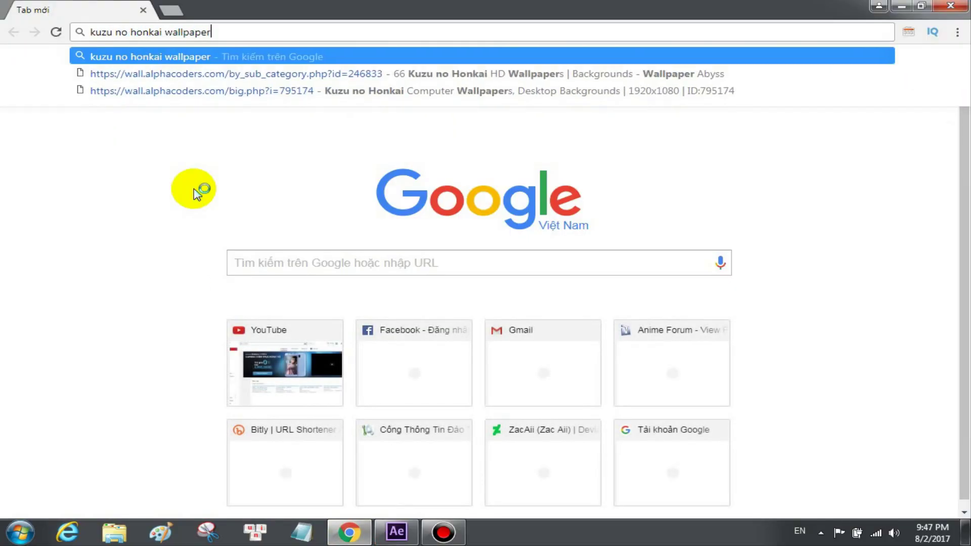
{"action": "key", "text": "Return"}
{"action": "left_click", "coordinate": [247, 187]}
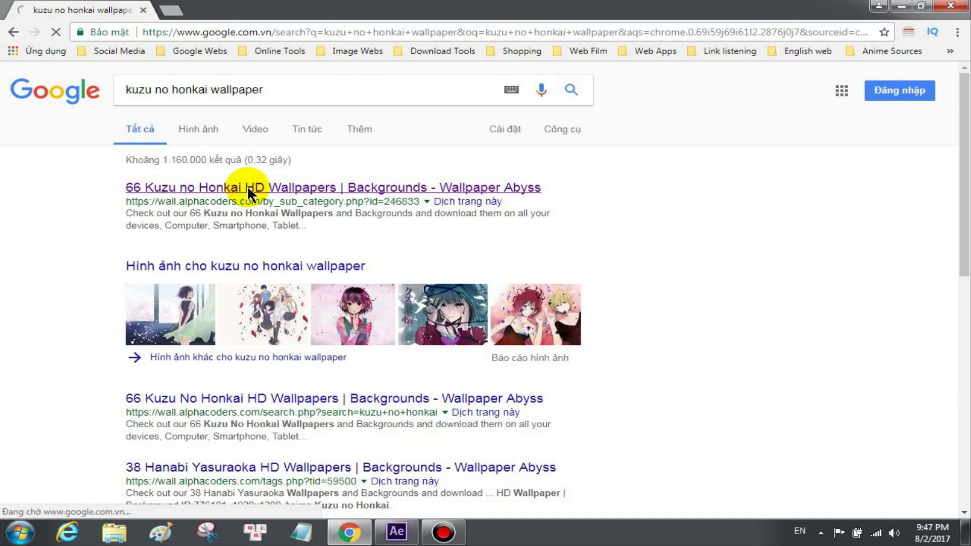
{"action": "scroll", "coordinate": [282, 278], "scroll_direction": "down", "scroll_amount": 5}
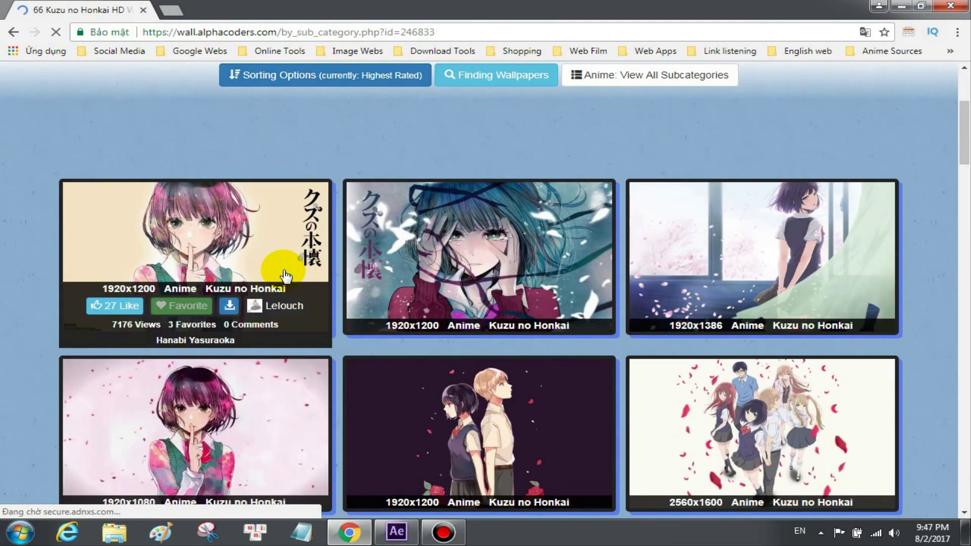
{"action": "scroll", "coordinate": [212, 303], "scroll_direction": "down", "scroll_amount": 1}
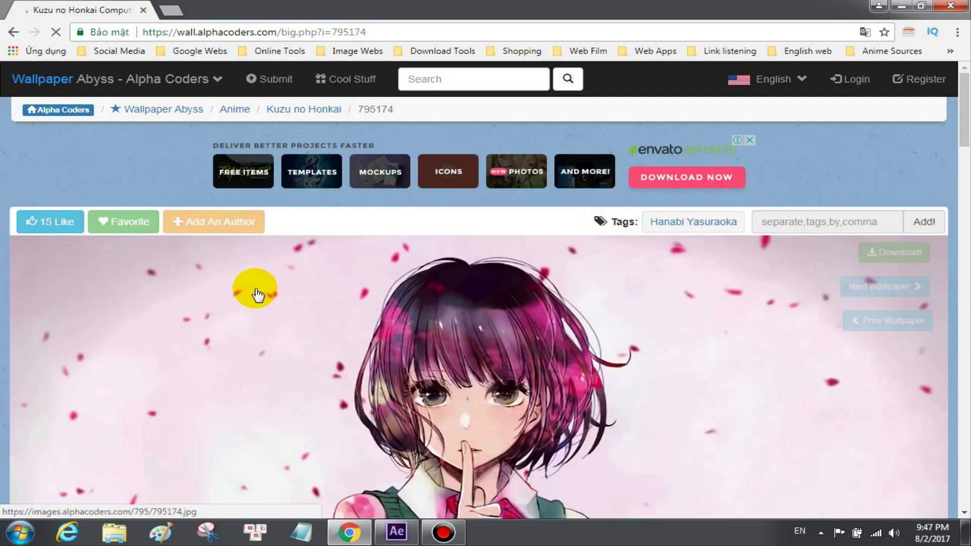
{"action": "scroll", "coordinate": [278, 288], "scroll_direction": "down", "scroll_amount": 5}
{"action": "scroll", "coordinate": [303, 288], "scroll_direction": "up", "scroll_amount": 3}
- Save the shushing-girl wallpaper into Downloads as hanabi.jpg
{"action": "right_click", "coordinate": [401, 276]}
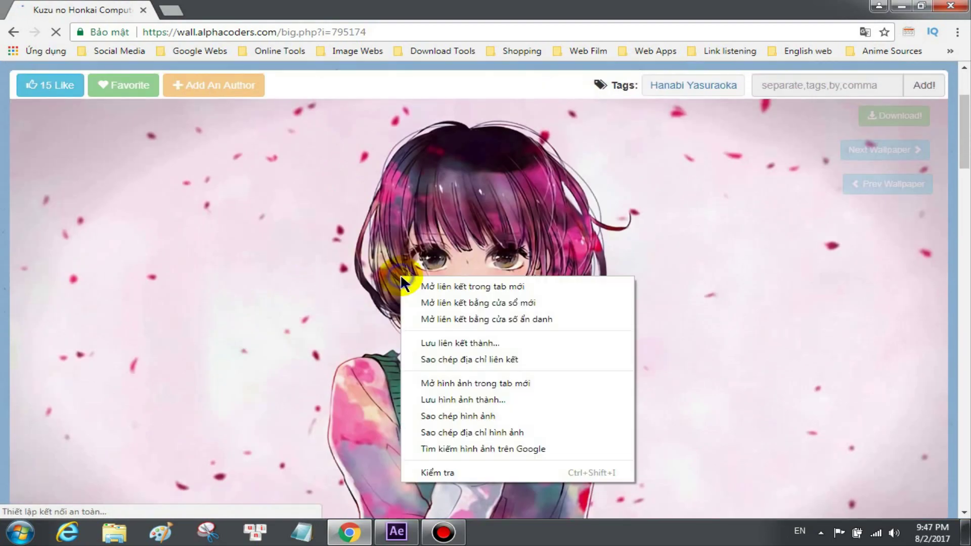
{"action": "left_click", "coordinate": [441, 400]}
{"action": "left_click", "coordinate": [67, 123]}
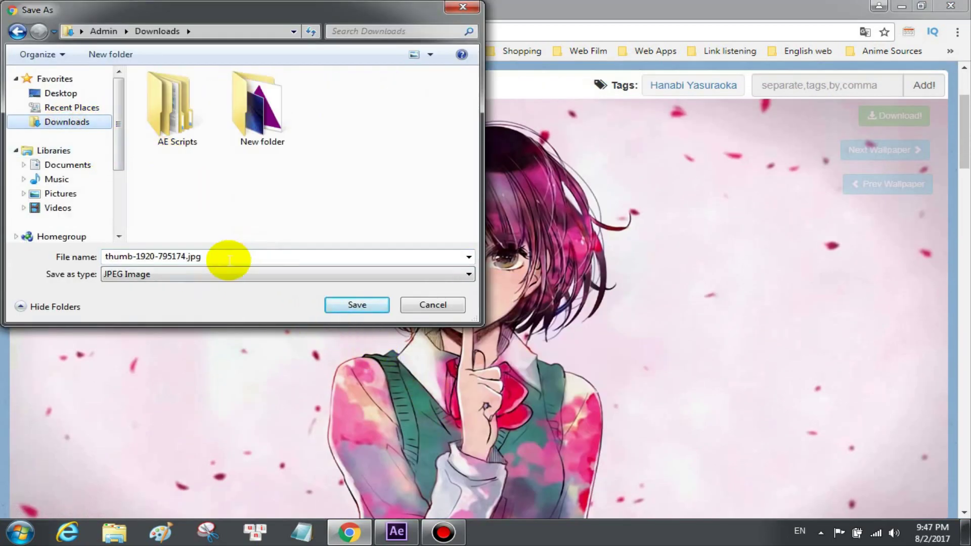
{"action": "type", "text": "hanabi"}
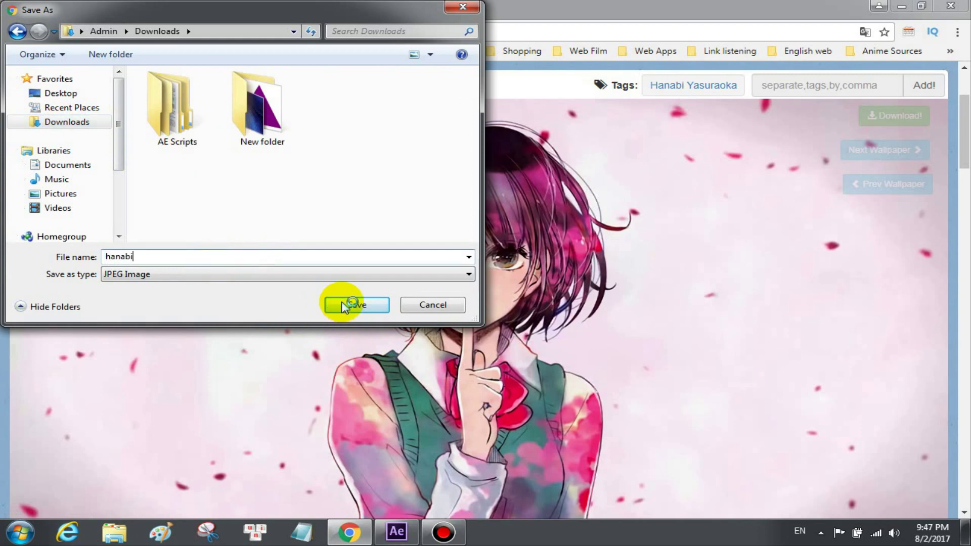
{"action": "left_click", "coordinate": [344, 306]}
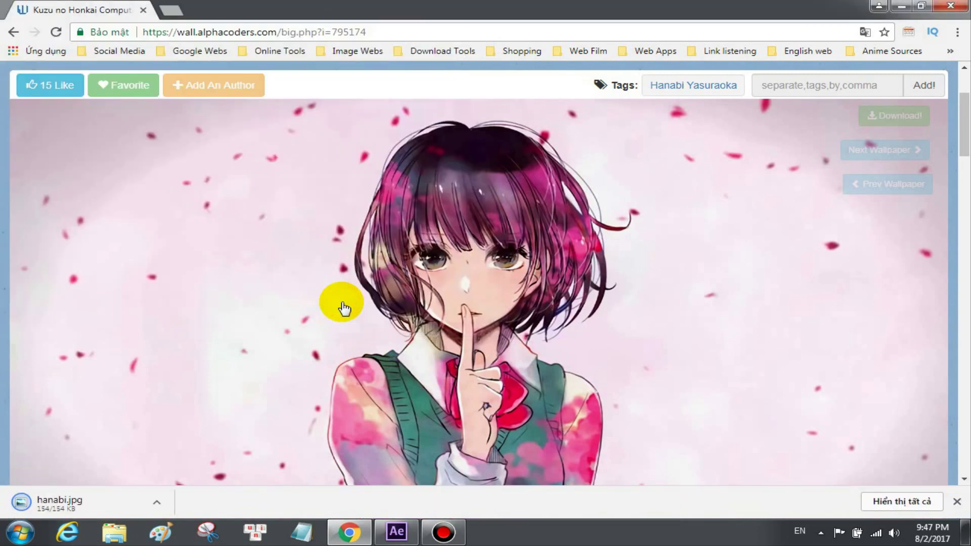
- Close Chrome and launch Photoshop CS6 from the Start menu
{"action": "left_click", "coordinate": [954, 6]}
{"action": "left_click", "coordinate": [20, 532]}
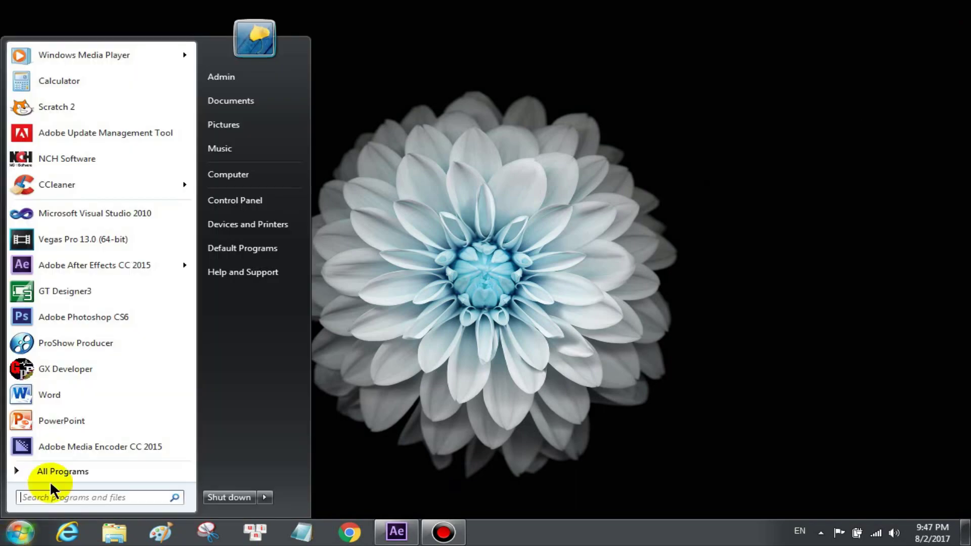
{"action": "left_click", "coordinate": [86, 319]}
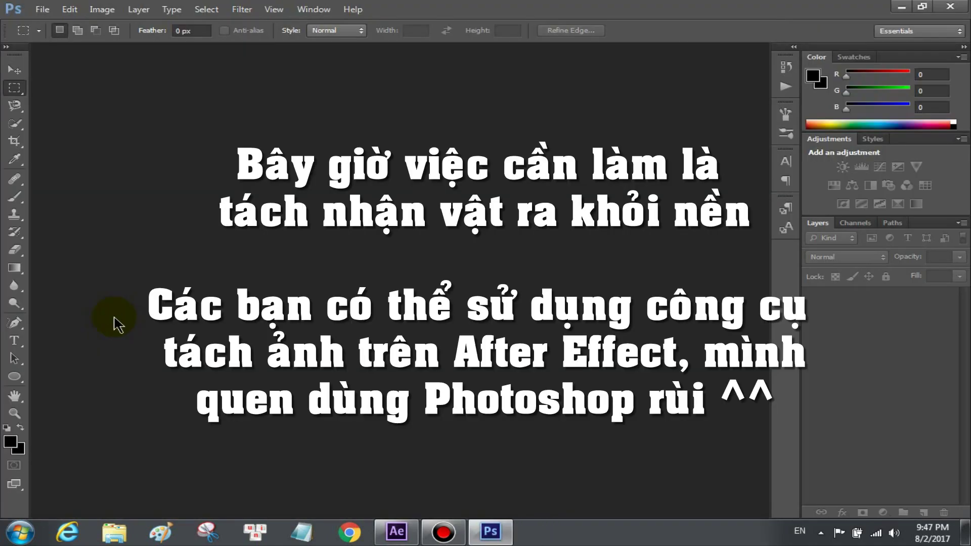
- Open hanabi.jpg from the Downloads folder via File > Open
{"action": "left_click", "coordinate": [42, 10]}
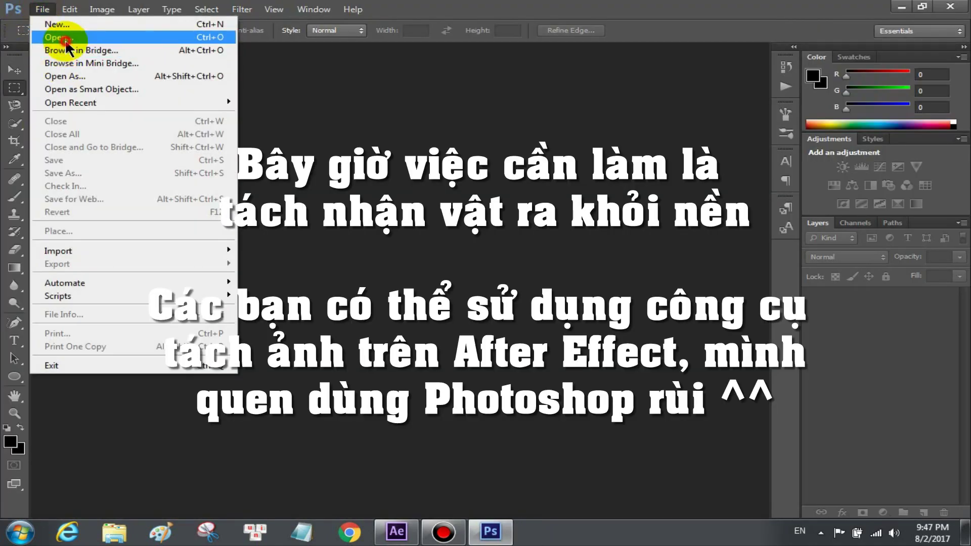
{"action": "left_click", "coordinate": [67, 40]}
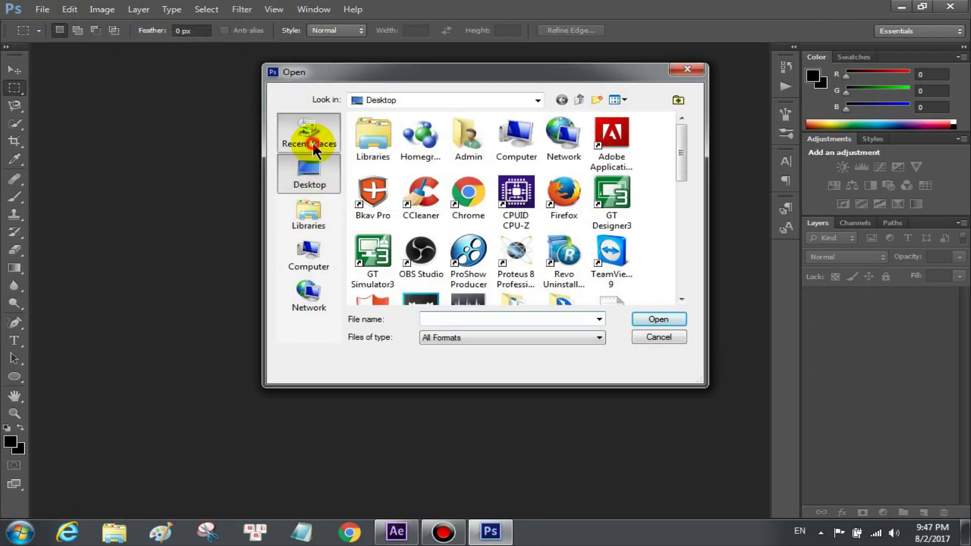
{"action": "left_click", "coordinate": [313, 144]}
{"action": "double_click", "coordinate": [401, 138]}
{"action": "left_click", "coordinate": [536, 154]}
{"action": "left_click", "coordinate": [659, 319]}
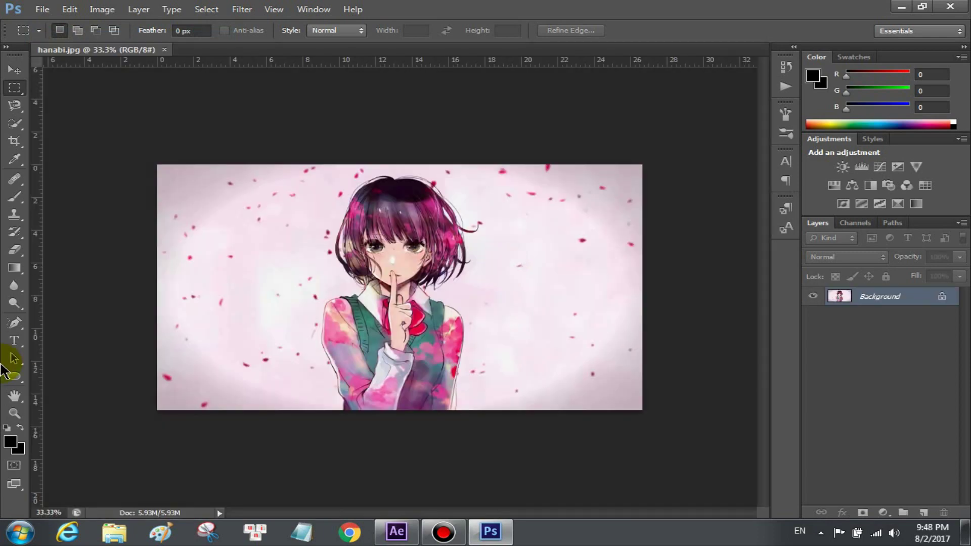
- Fit the image on screen and trace the girl's outline with the Magnetic Lasso
{"action": "left_click", "coordinate": [14, 413]}
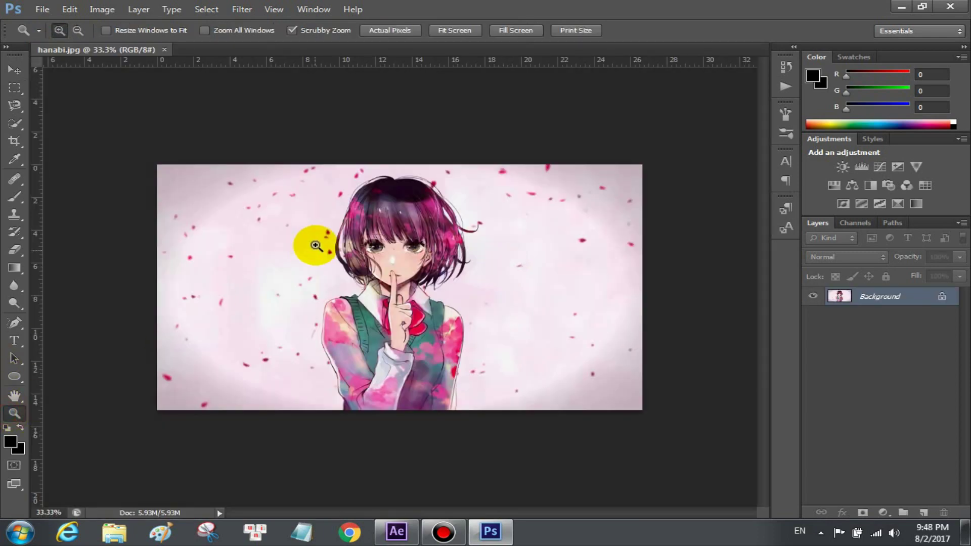
{"action": "right_click", "coordinate": [317, 247]}
{"action": "left_click", "coordinate": [365, 257]}
{"action": "left_click", "coordinate": [14, 105]}
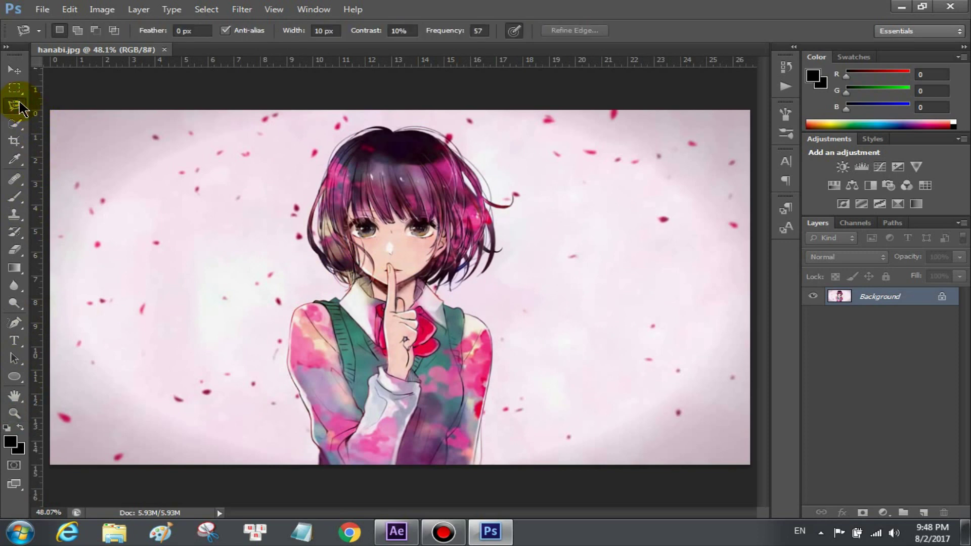
{"action": "left_click", "coordinate": [319, 464]}
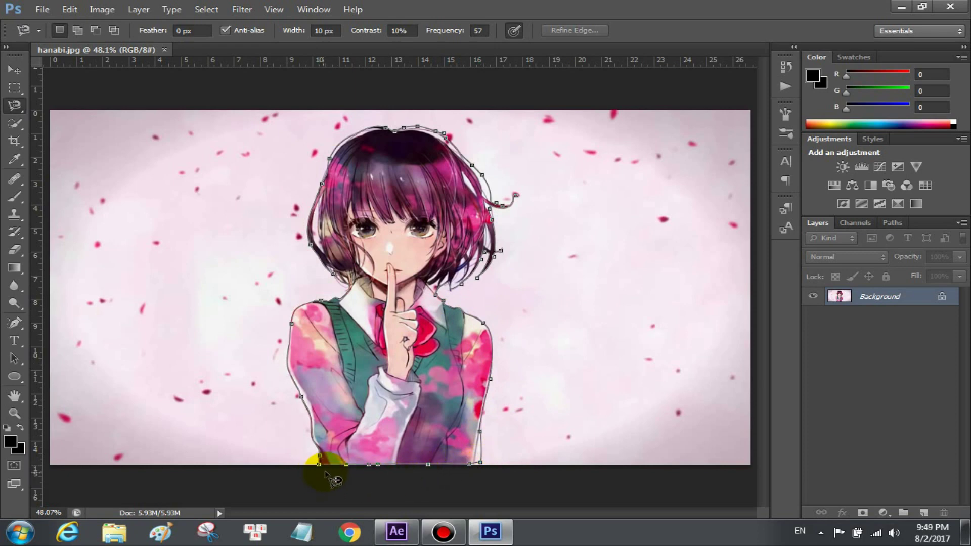
{"action": "left_click", "coordinate": [326, 466]}
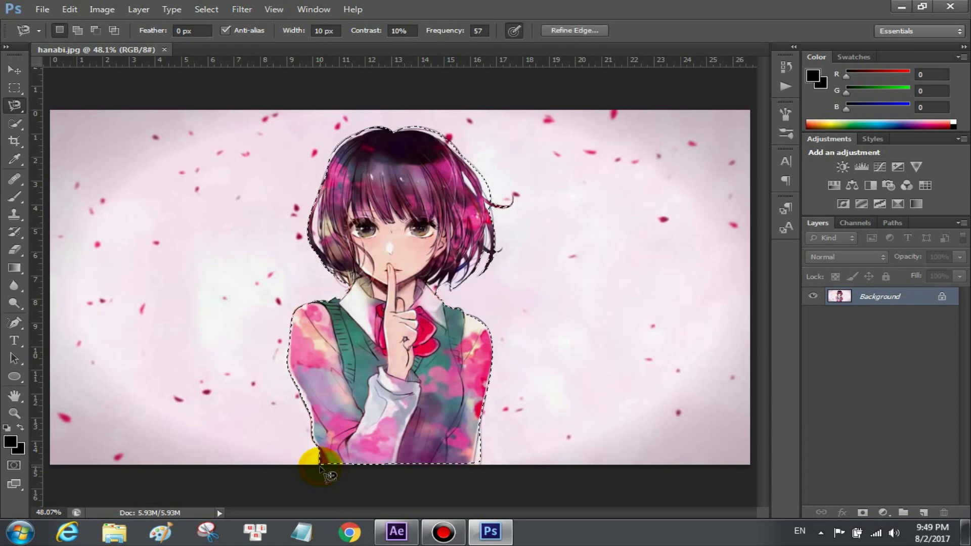
- Copy the selected girl onto Layer 1, hide the Background, and zoom into her hair's left edge
{"action": "right_click", "coordinate": [399, 323]}
{"action": "left_click", "coordinate": [465, 178]}
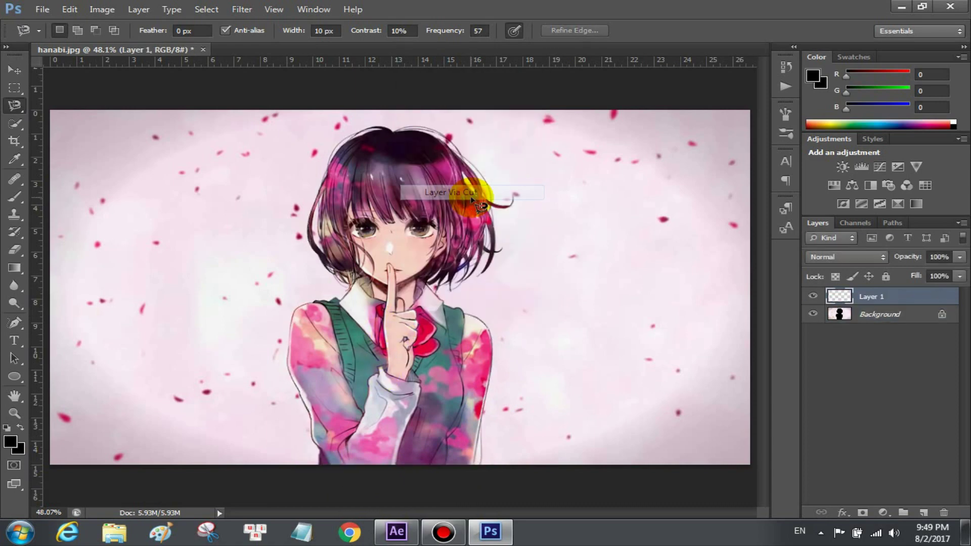
{"action": "left_click", "coordinate": [813, 314]}
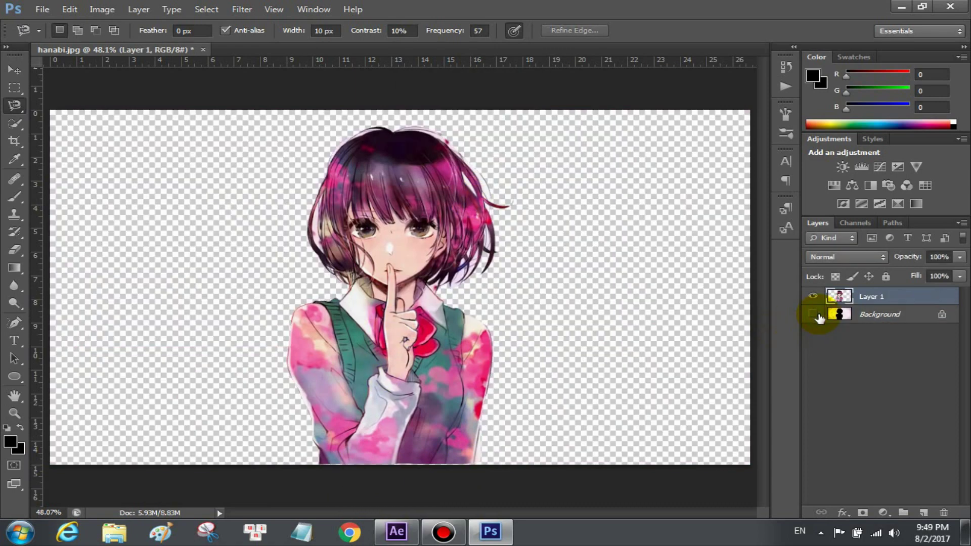
{"action": "left_click", "coordinate": [15, 413]}
{"action": "left_click_drag", "start_coordinate": [325, 216], "coordinate": [322, 218]}
- At 200% zoom, copy the pale patch beside the hair onto a hidden Layer 2
{"action": "right_click", "coordinate": [322, 218]}
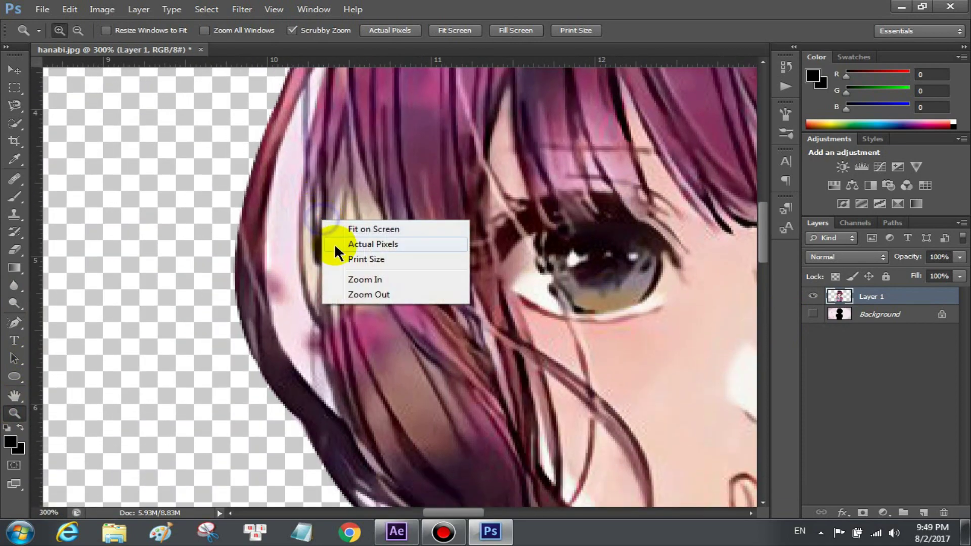
{"action": "left_click", "coordinate": [348, 260]}
{"action": "left_click", "coordinate": [15, 105]}
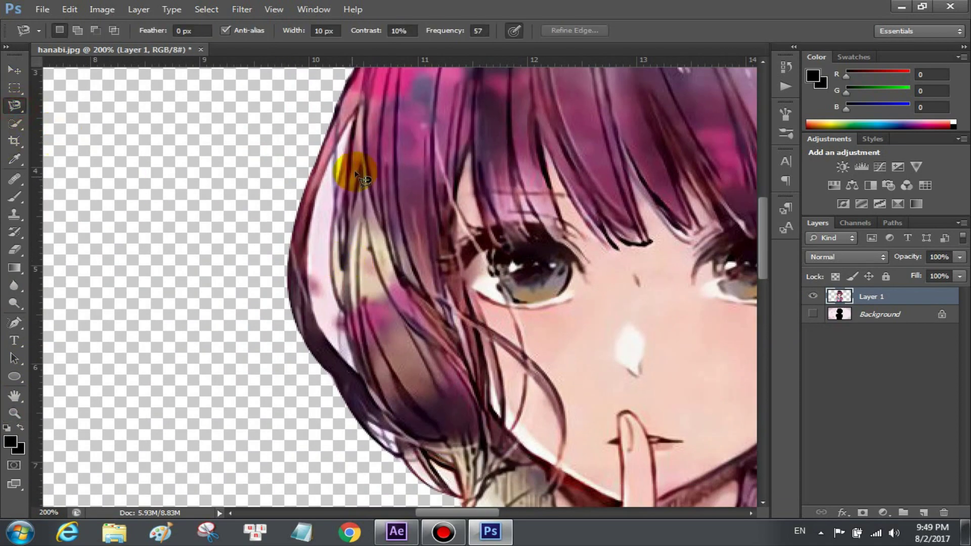
{"action": "left_click", "coordinate": [350, 120]}
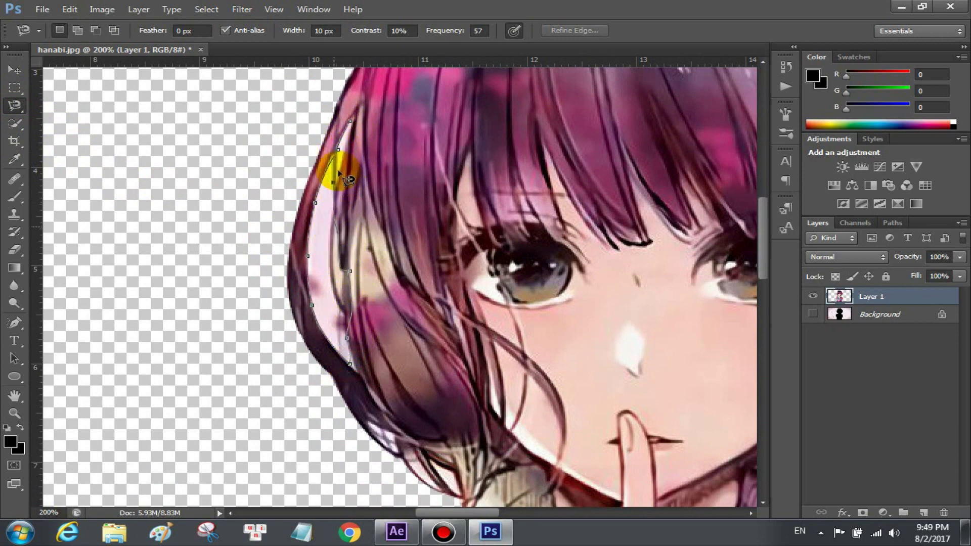
{"action": "left_click", "coordinate": [352, 121]}
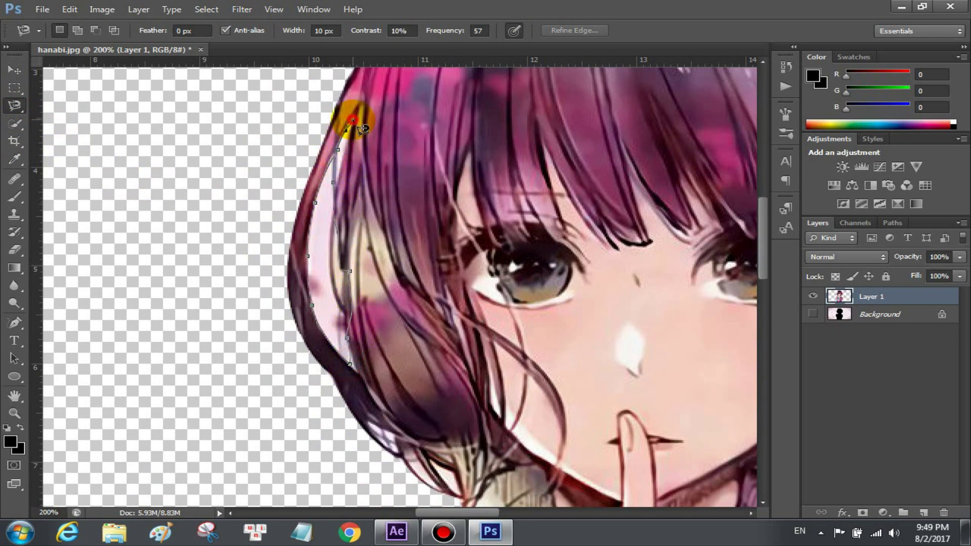
{"action": "right_click", "coordinate": [326, 234]}
{"action": "left_click", "coordinate": [389, 341]}
{"action": "left_click", "coordinate": [811, 298]}
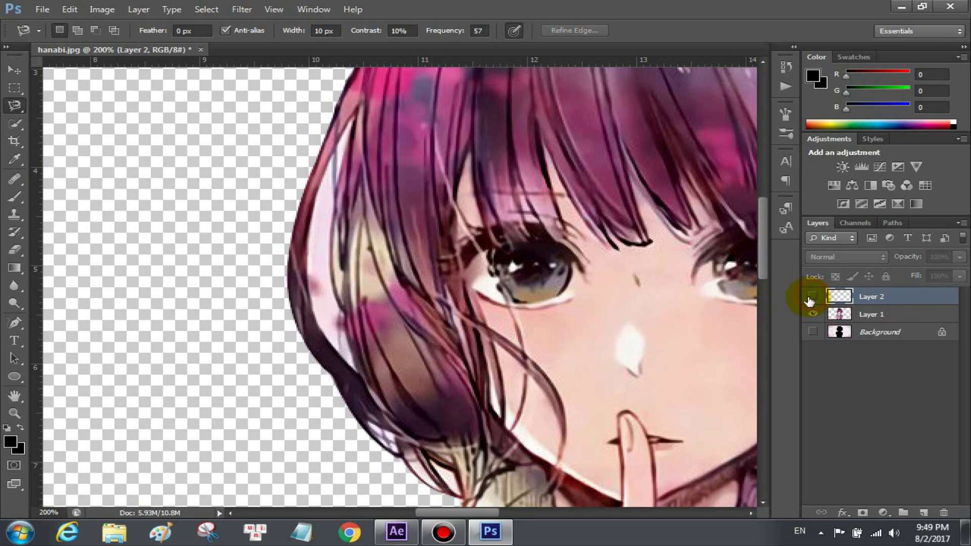
{"action": "left_click", "coordinate": [814, 297]}
{"action": "left_click", "coordinate": [815, 297]}
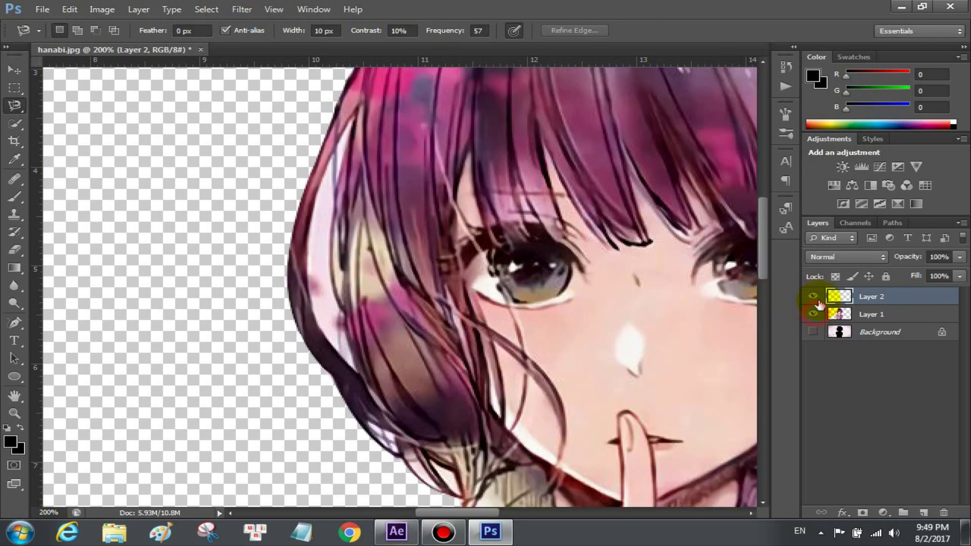
{"action": "left_click", "coordinate": [856, 315]}
- Undo the copy and instead cut the strand onto its own hidden layer
{"action": "right_click", "coordinate": [314, 241]}
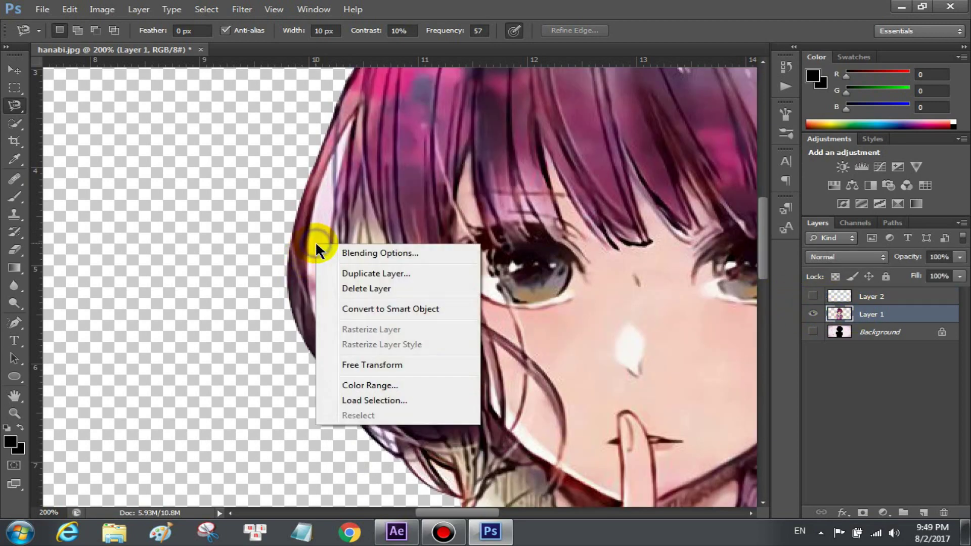
{"action": "left_click", "coordinate": [813, 297]}
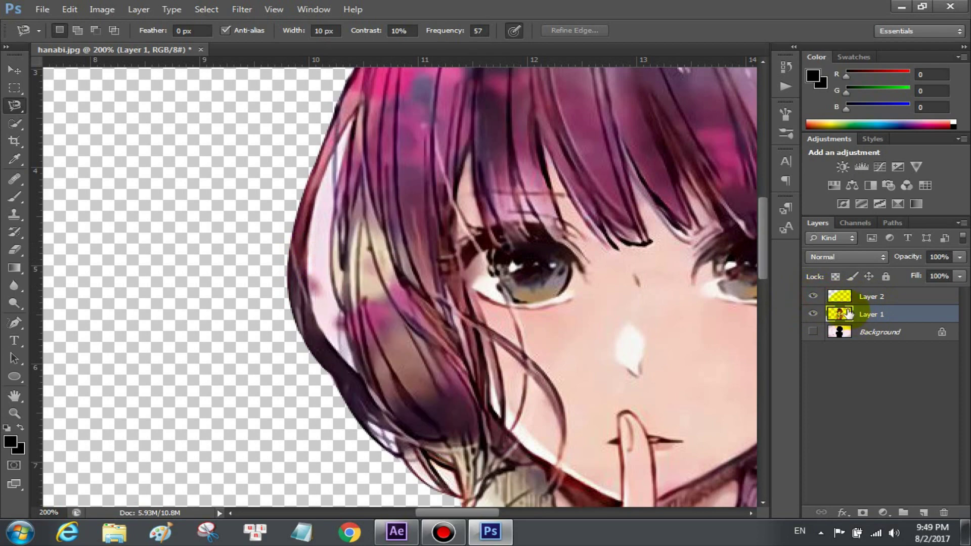
{"action": "key", "text": "ctrl+z"}
{"action": "right_click", "coordinate": [322, 244]}
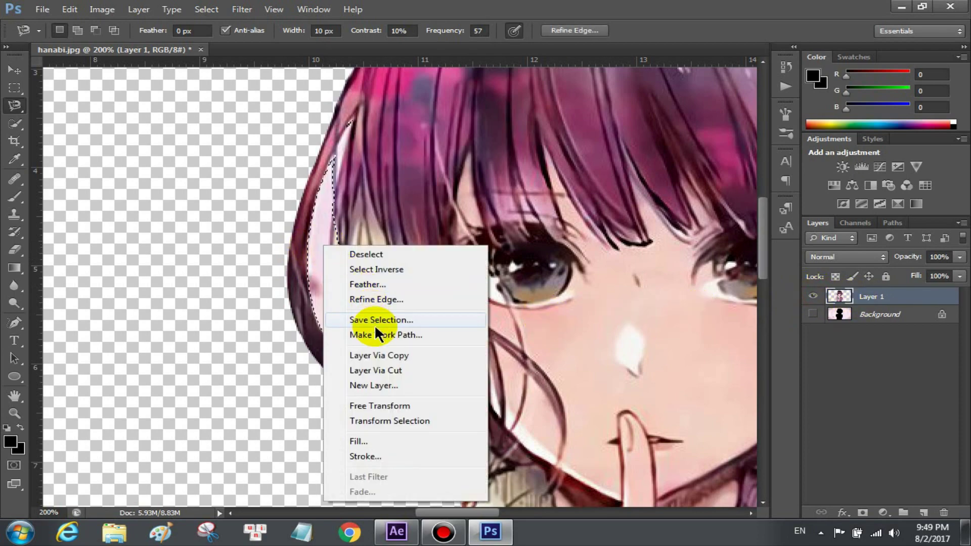
{"action": "left_click", "coordinate": [399, 371]}
{"action": "left_click", "coordinate": [813, 297]}
- Trace another hair strand, copy it from Layer 1, and delete the unwanted Layer 2
{"action": "left_click_drag", "start_coordinate": [444, 513], "coordinate": [531, 513]}
{"action": "scroll", "coordinate": [748, 182], "scroll_direction": "right", "scroll_amount": 3}
{"action": "scroll", "coordinate": [748, 182], "scroll_direction": "up", "scroll_amount": 3}
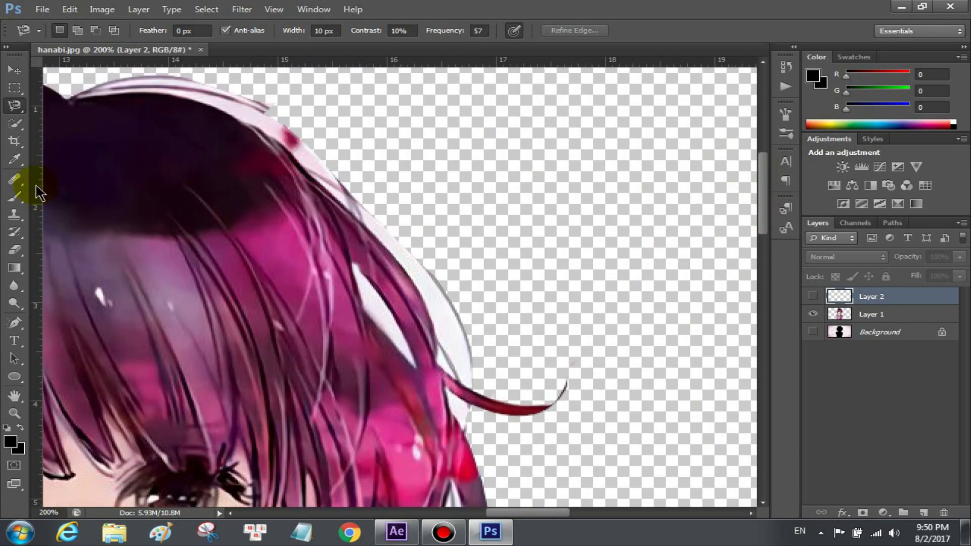
{"action": "left_click", "coordinate": [352, 263]}
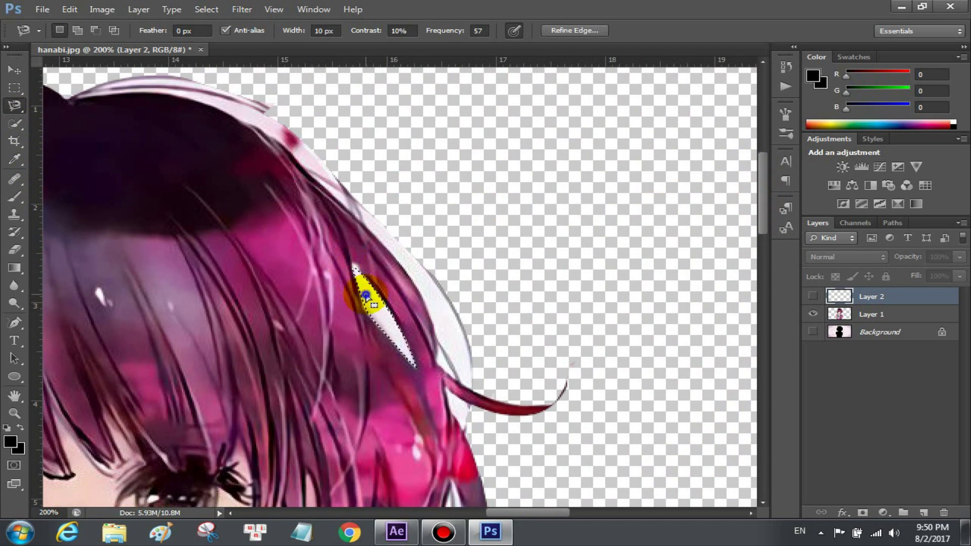
{"action": "right_click", "coordinate": [365, 298]}
{"action": "left_click", "coordinate": [440, 161]}
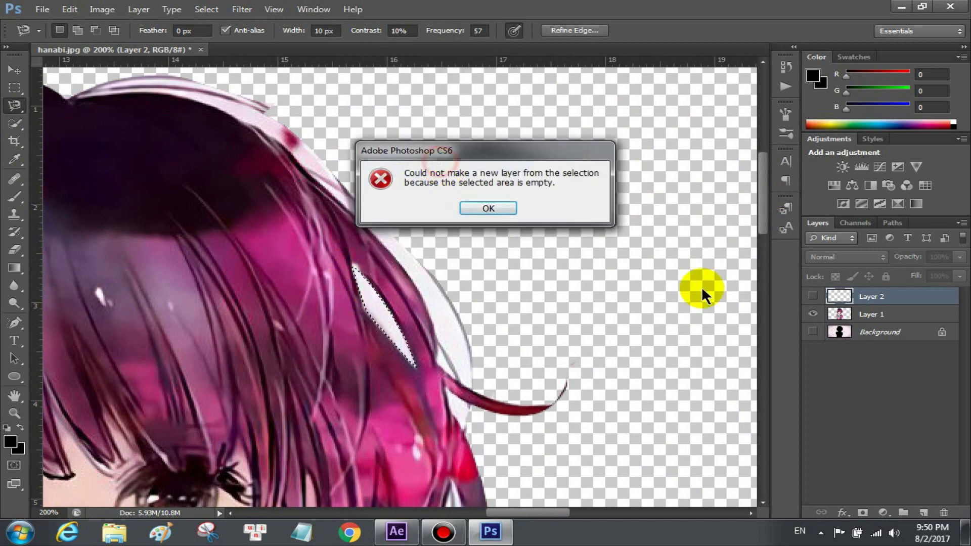
{"action": "left_click", "coordinate": [488, 210]}
{"action": "left_click", "coordinate": [896, 320]}
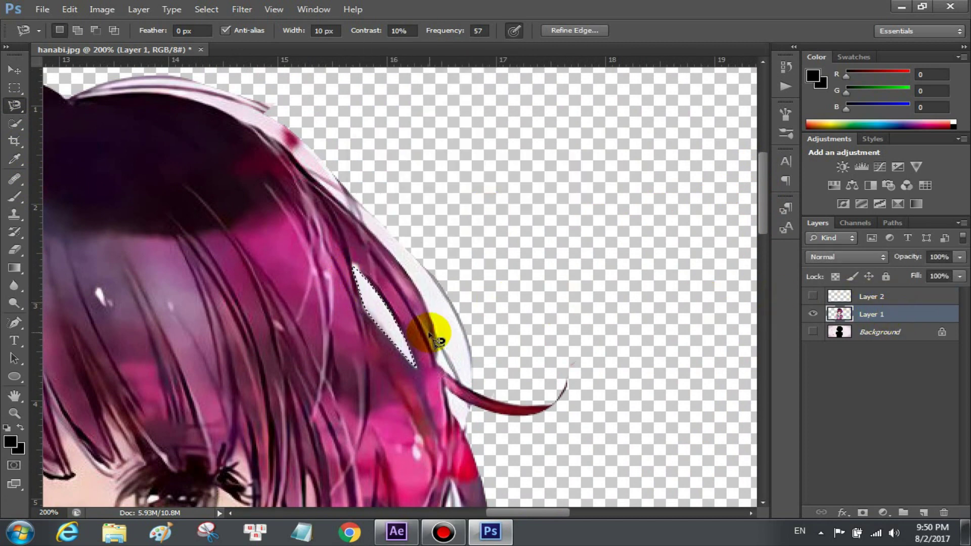
{"action": "right_click", "coordinate": [381, 282]}
{"action": "left_click", "coordinate": [428, 161]}
{"action": "left_click", "coordinate": [894, 302]}
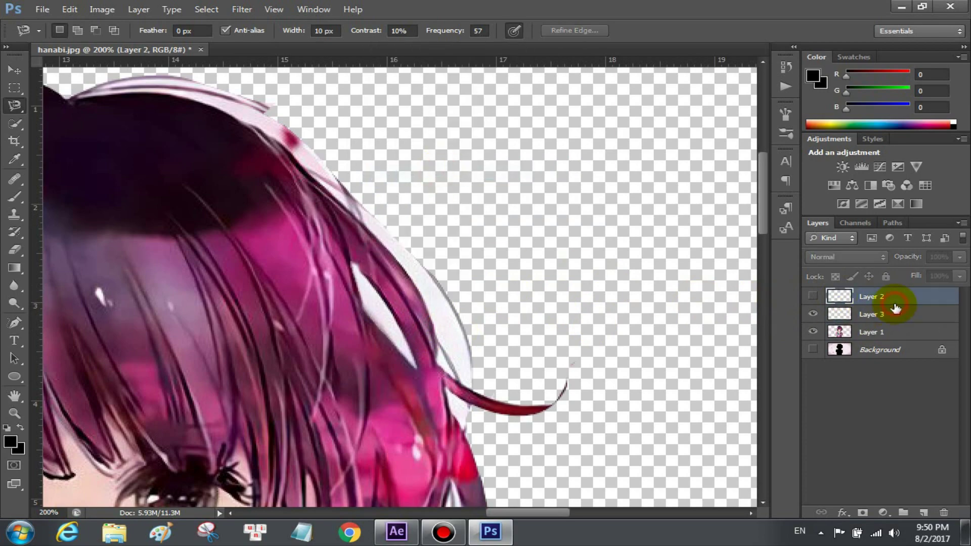
{"action": "key", "text": "Delete"}
{"action": "key", "text": "Delete"}
- Trace the lower hair strand and cut it onto a new layer
{"action": "scroll", "coordinate": [485, 276], "scroll_direction": "down", "scroll_amount": 3}
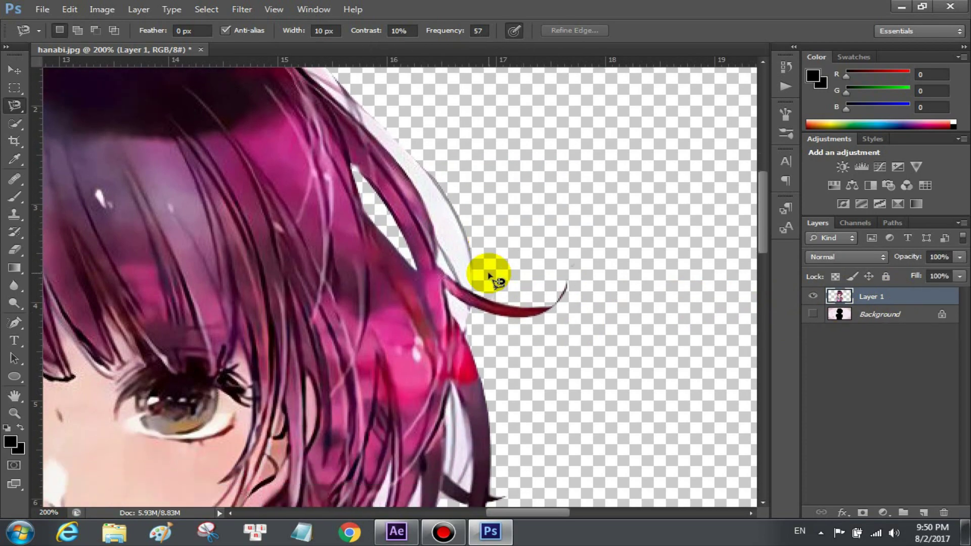
{"action": "scroll", "coordinate": [493, 276], "scroll_direction": "down", "scroll_amount": 3}
{"action": "scroll", "coordinate": [490, 276], "scroll_direction": "down", "scroll_amount": 3}
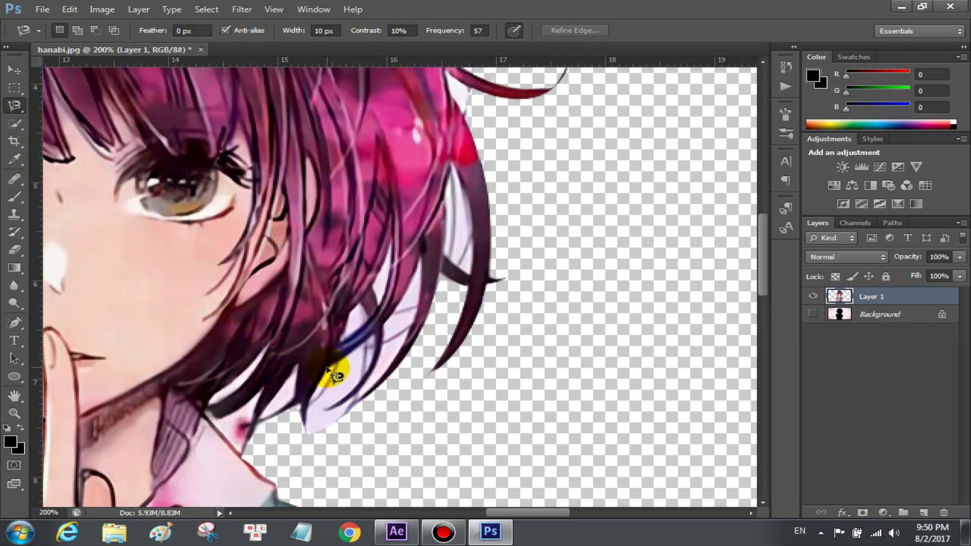
{"action": "left_click", "coordinate": [326, 367]}
{"action": "left_click", "coordinate": [326, 408]}
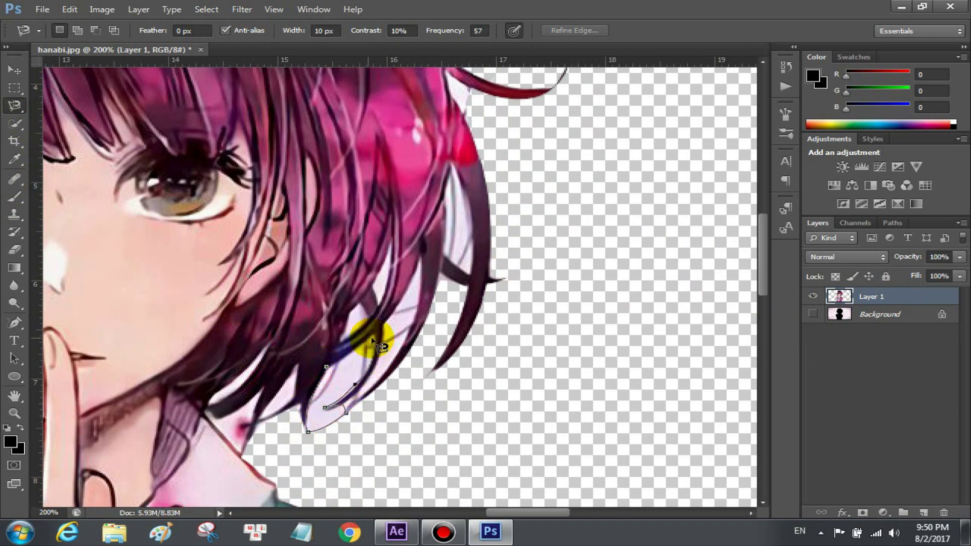
{"action": "left_click", "coordinate": [333, 375]}
{"action": "right_click", "coordinate": [353, 377]}
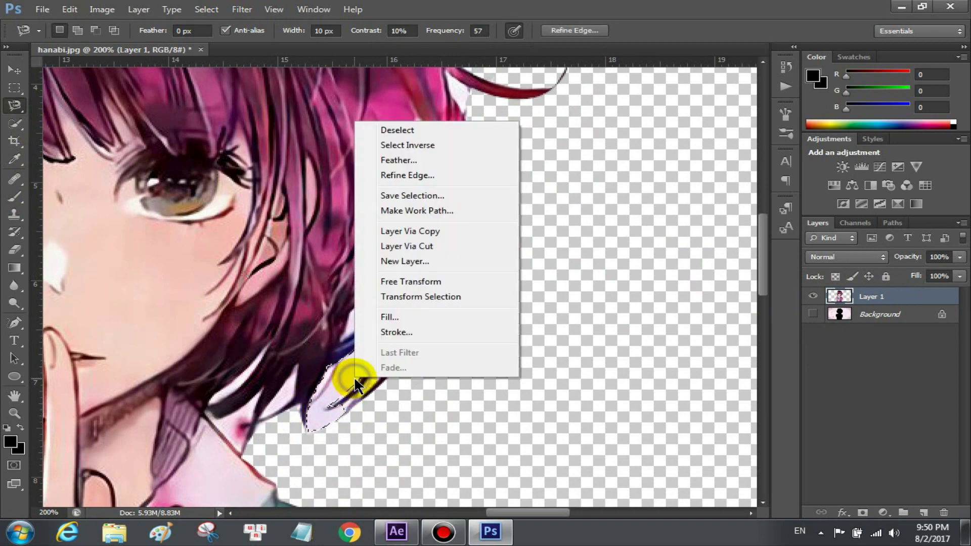
{"action": "left_click", "coordinate": [400, 246]}
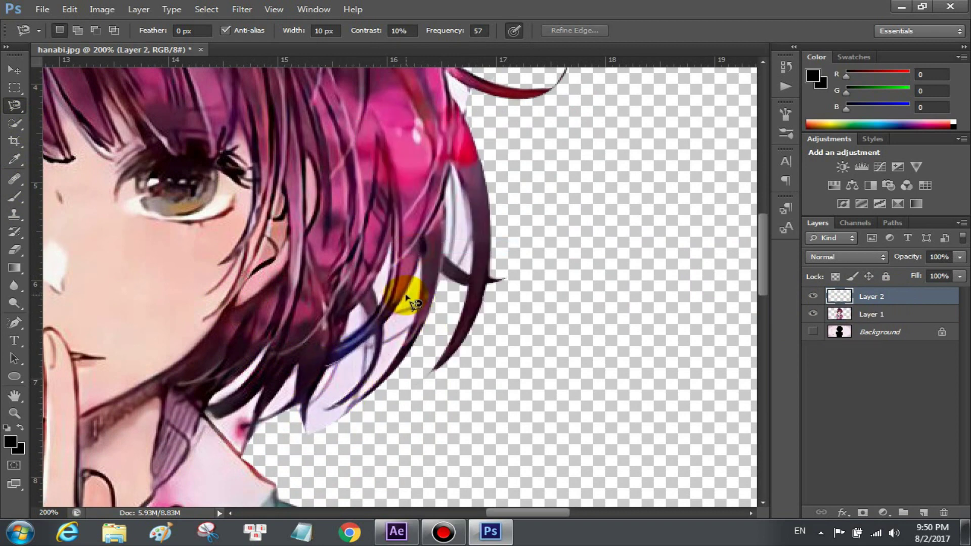
- Cut a second strand from Layer 1 onto a new layer and hide both strand layers
{"action": "left_click", "coordinate": [383, 324]}
{"action": "left_click", "coordinate": [357, 393]}
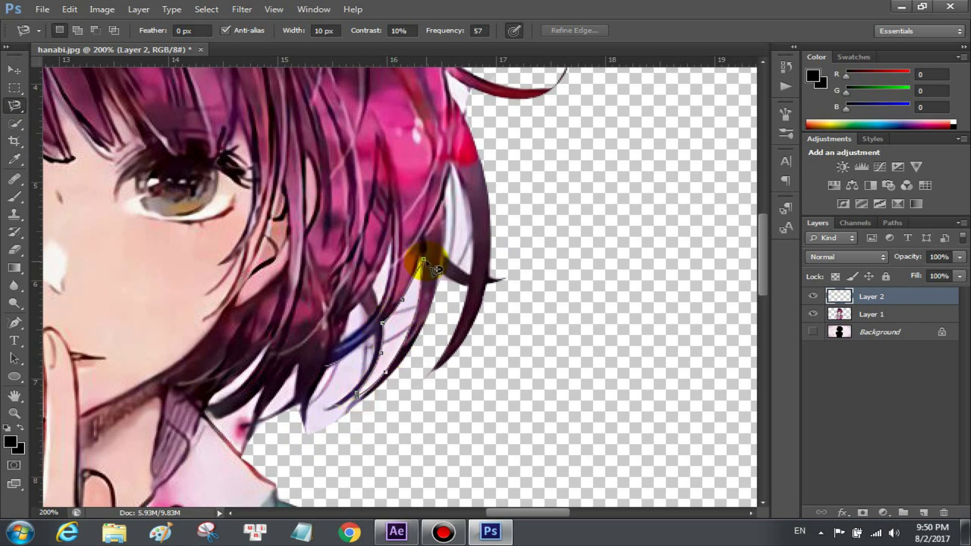
{"action": "left_click", "coordinate": [424, 260]}
{"action": "right_click", "coordinate": [425, 262]}
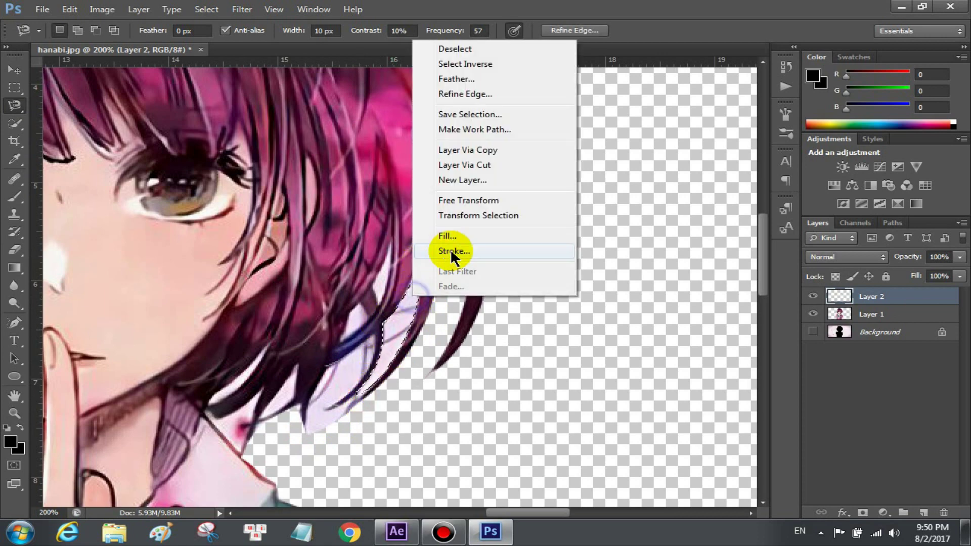
{"action": "left_click", "coordinate": [474, 164]}
{"action": "left_click", "coordinate": [486, 212]}
{"action": "left_click", "coordinate": [840, 314]}
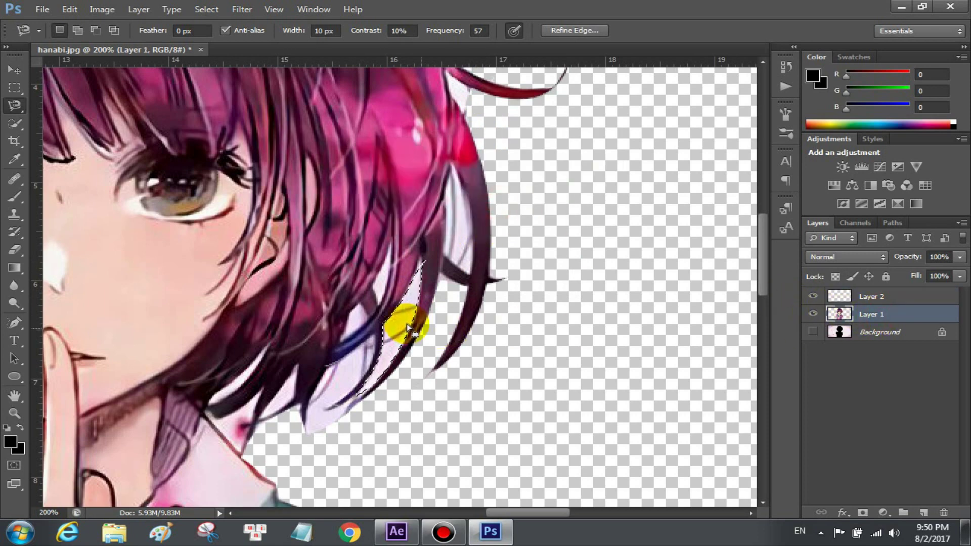
{"action": "right_click", "coordinate": [394, 315]}
{"action": "left_click", "coordinate": [447, 168]}
{"action": "left_click", "coordinate": [813, 296]}
{"action": "left_click", "coordinate": [813, 314]}
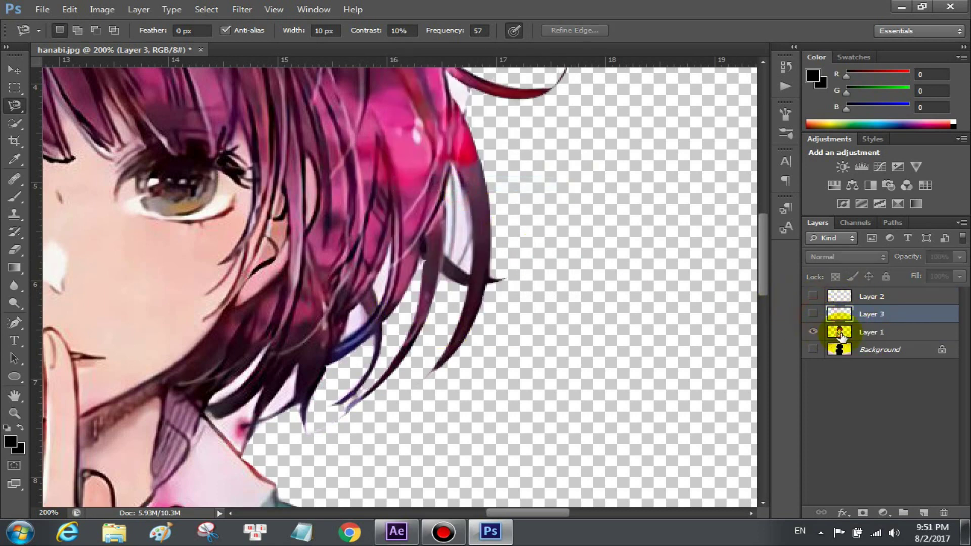
{"action": "left_click", "coordinate": [871, 332]}
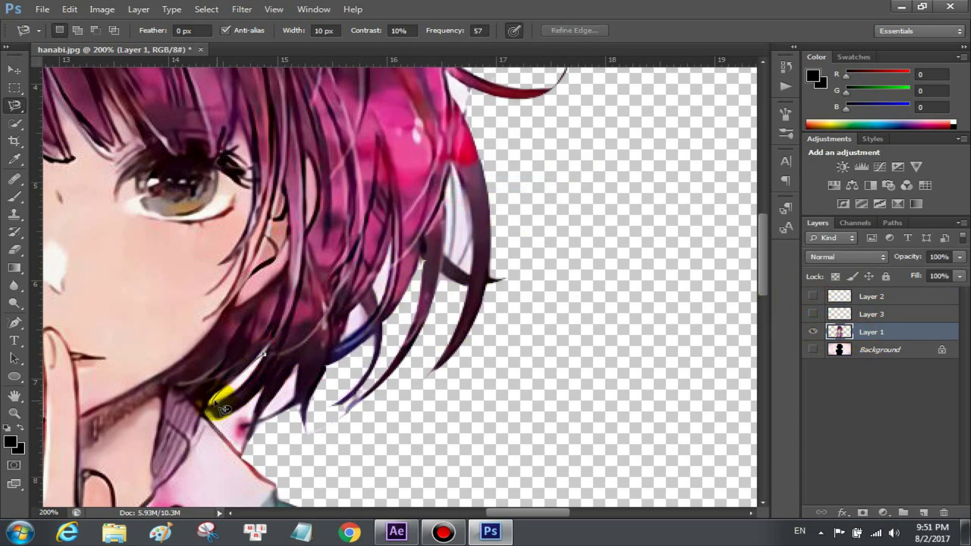
- Cut two neck strands onto their own hidden layers, reselecting Layer 1 after each
{"action": "right_click", "coordinate": [249, 372]}
{"action": "left_click", "coordinate": [315, 259]}
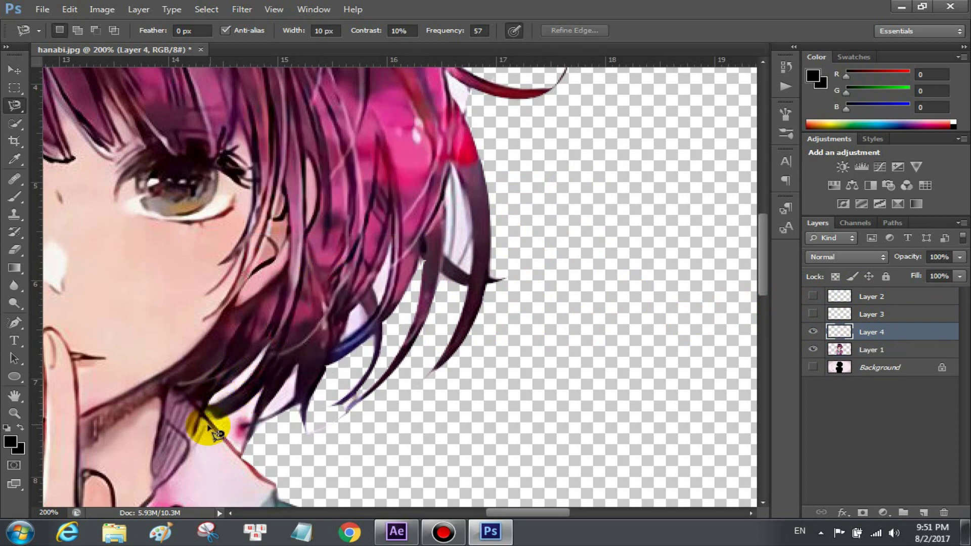
{"action": "left_click", "coordinate": [813, 332]}
{"action": "left_click", "coordinate": [859, 358]}
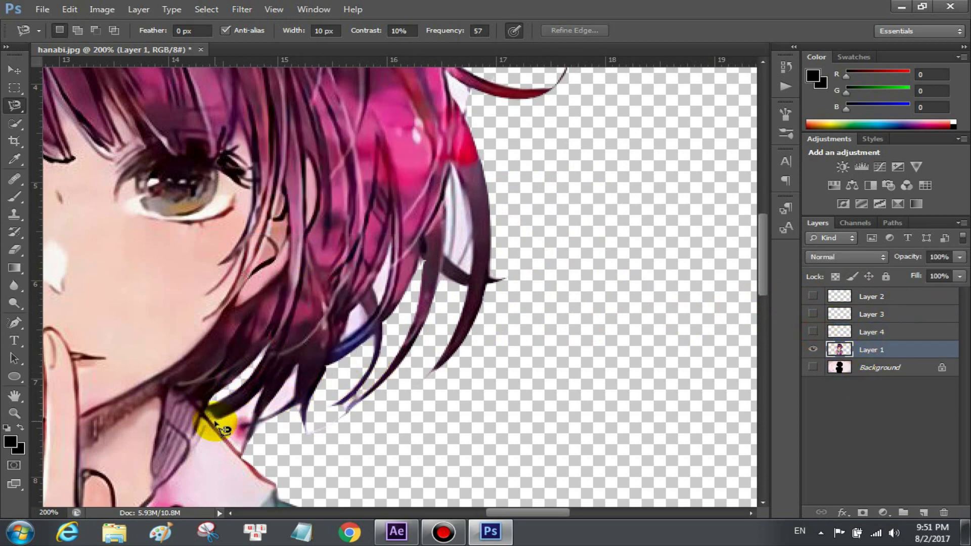
{"action": "left_click", "coordinate": [261, 390]}
{"action": "left_click", "coordinate": [219, 424]}
{"action": "right_click", "coordinate": [215, 435]}
{"action": "left_click", "coordinate": [284, 295]}
{"action": "left_click", "coordinate": [813, 350]}
{"action": "left_click", "coordinate": [860, 367]}
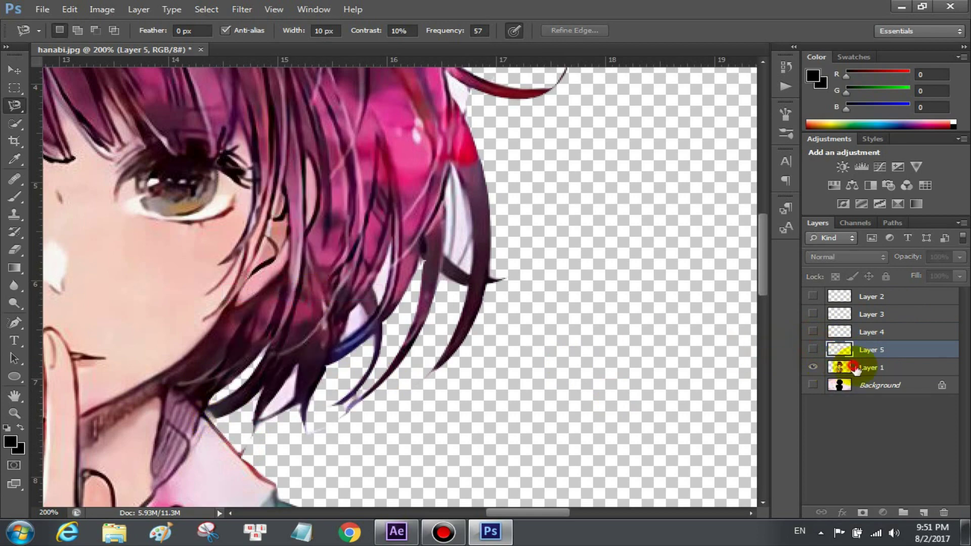
- Trace the top edge of the hair and copy it onto a new hidden layer
{"action": "scroll", "coordinate": [415, 345], "scroll_direction": "up", "scroll_amount": 3}
{"action": "scroll", "coordinate": [412, 337], "scroll_direction": "up", "scroll_amount": 3}
{"action": "scroll", "coordinate": [416, 336], "scroll_direction": "up", "scroll_amount": 3}
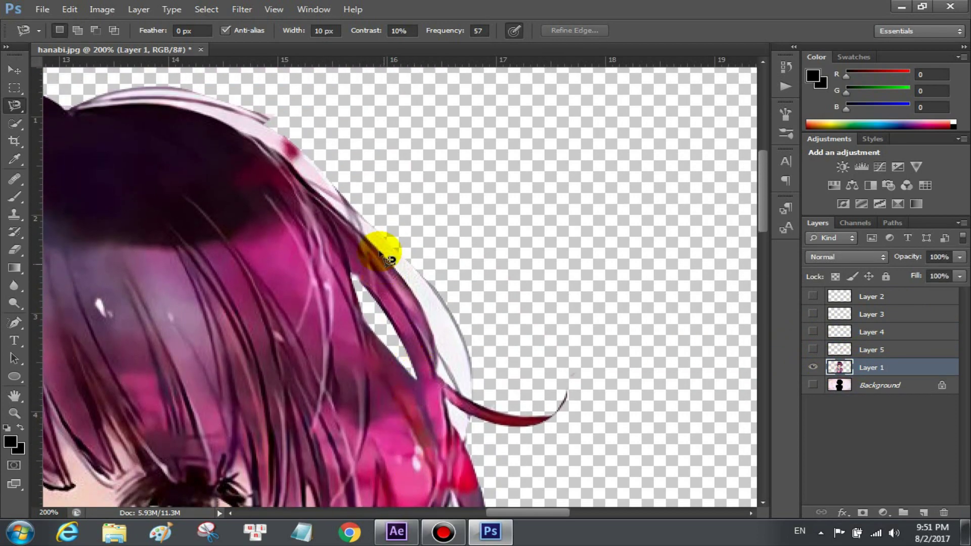
{"action": "left_click", "coordinate": [355, 210]}
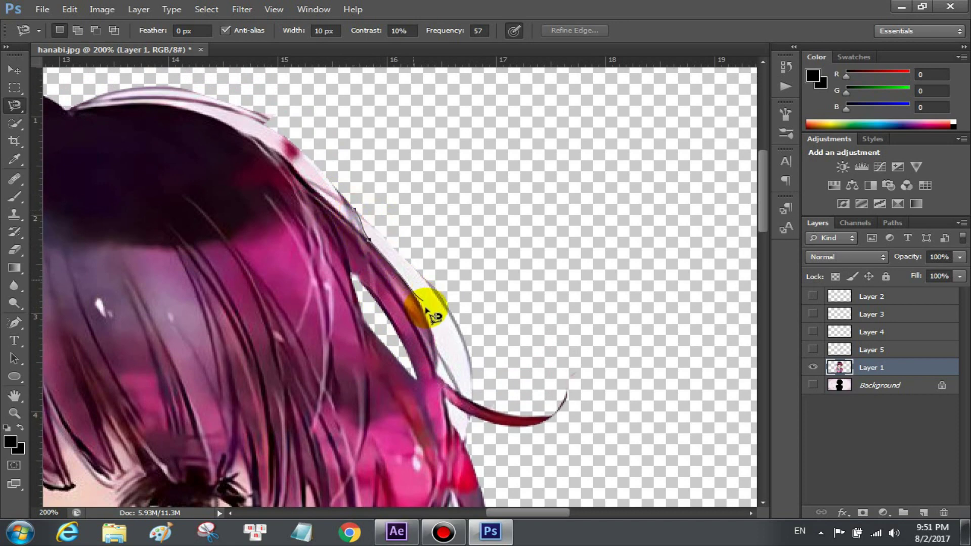
{"action": "left_click", "coordinate": [355, 210]}
{"action": "right_click", "coordinate": [434, 324]}
{"action": "left_click", "coordinate": [476, 160]}
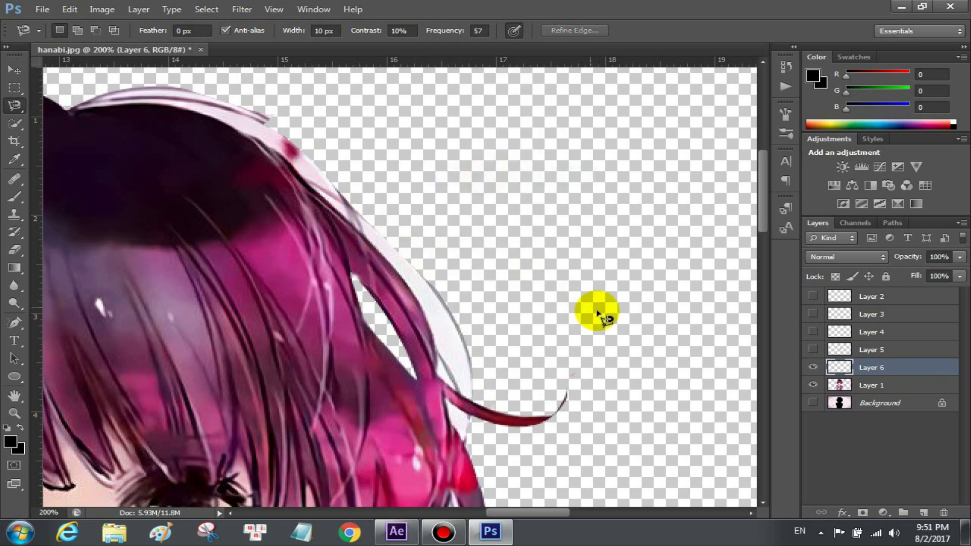
{"action": "left_click", "coordinate": [813, 367]}
- Cut another pale hair-edge piece from Layer 1 onto a hidden Layer 7
{"action": "scroll", "coordinate": [268, 243], "scroll_direction": "up", "scroll_amount": 3}
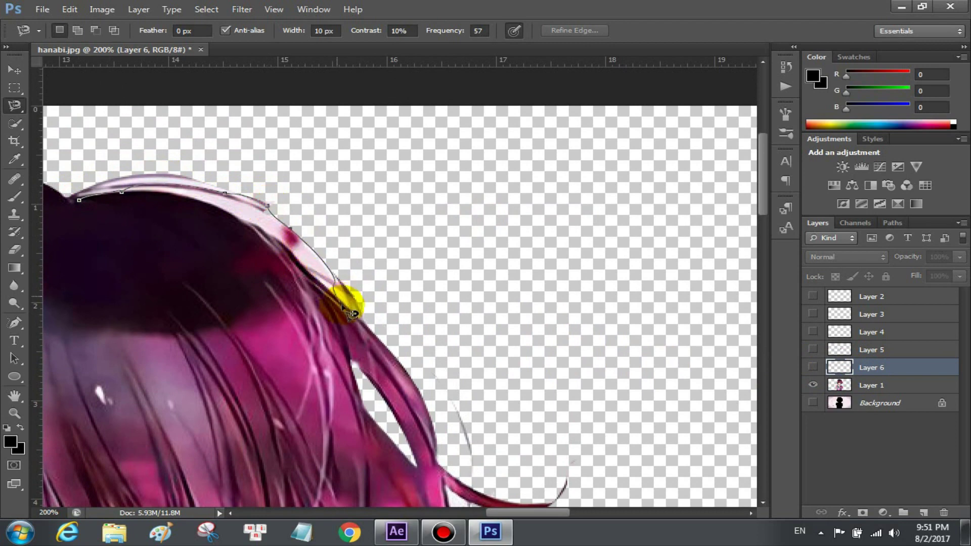
{"action": "left_click", "coordinate": [80, 201]}
{"action": "right_click", "coordinate": [213, 198]}
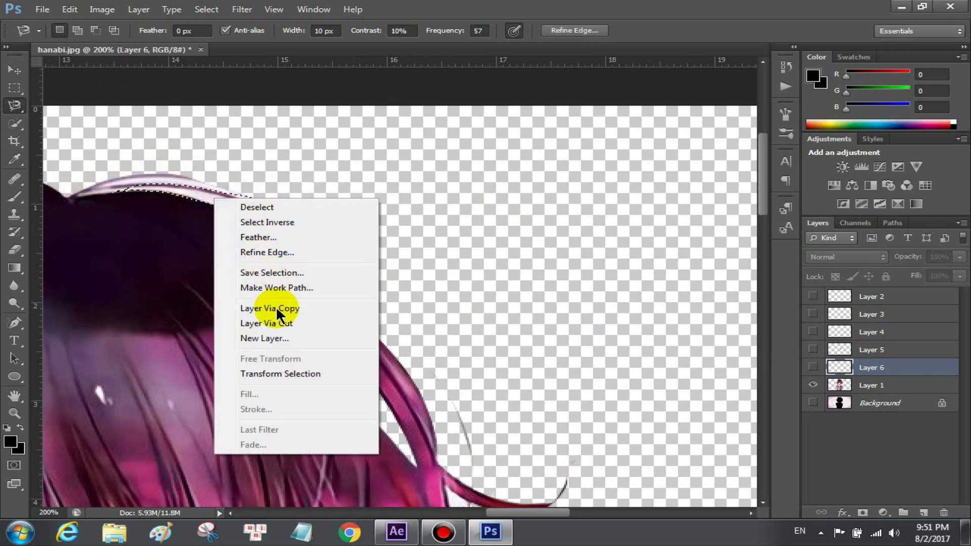
{"action": "left_click", "coordinate": [279, 309]}
{"action": "left_click", "coordinate": [488, 210]}
{"action": "left_click", "coordinate": [859, 386]}
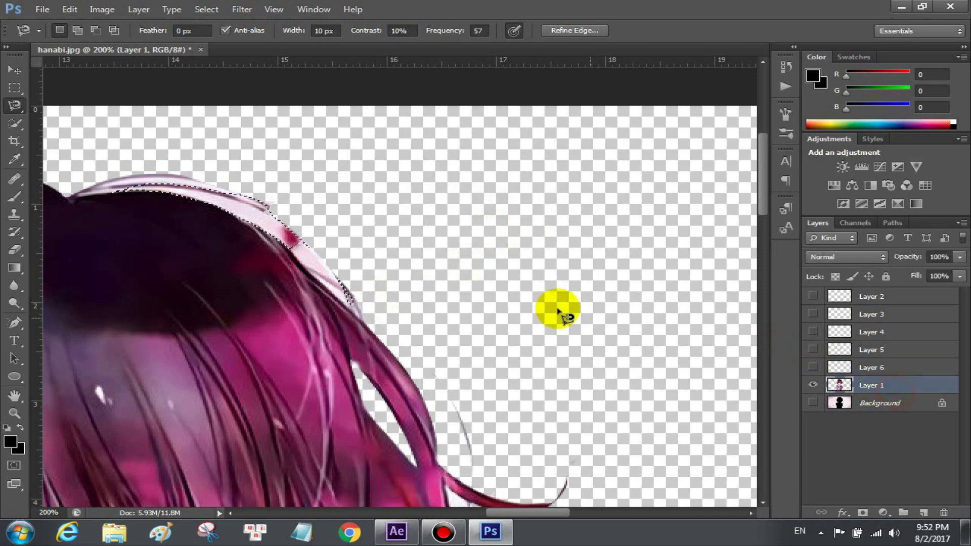
{"action": "right_click", "coordinate": [256, 215]}
{"action": "left_click", "coordinate": [325, 341]}
{"action": "left_click", "coordinate": [813, 384]}
- Cut one more edge piece onto a hidden Layer 8, replacing an accidental copy
{"action": "scroll", "coordinate": [390, 282], "scroll_direction": "down", "scroll_amount": 1}
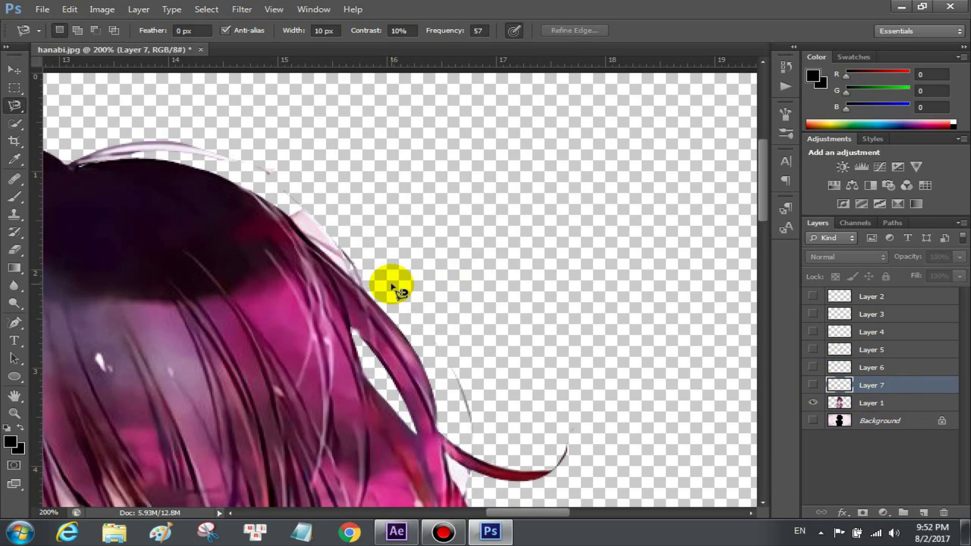
{"action": "left_click", "coordinate": [290, 219]}
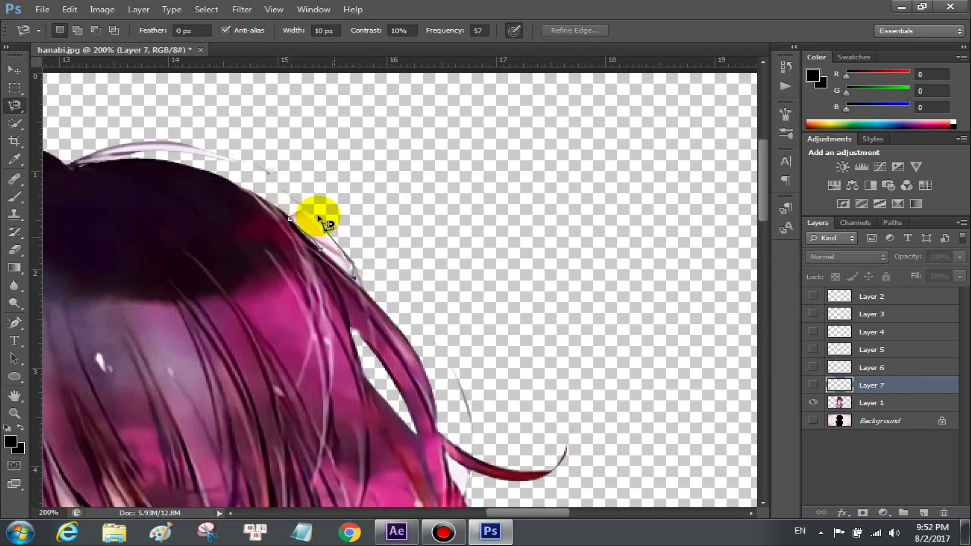
{"action": "right_click", "coordinate": [302, 225]}
{"action": "left_click", "coordinate": [363, 338]}
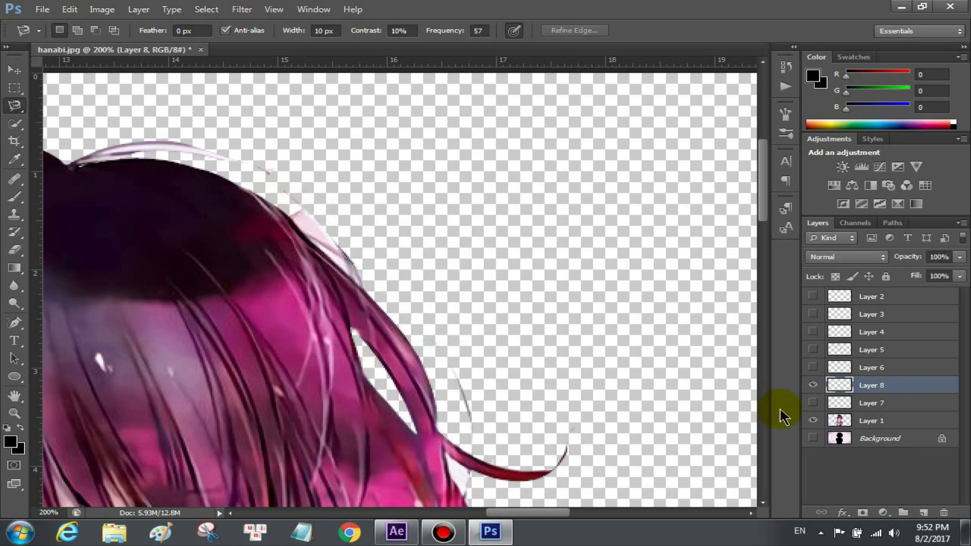
{"action": "left_click", "coordinate": [814, 386]}
{"action": "left_click", "coordinate": [860, 421]}
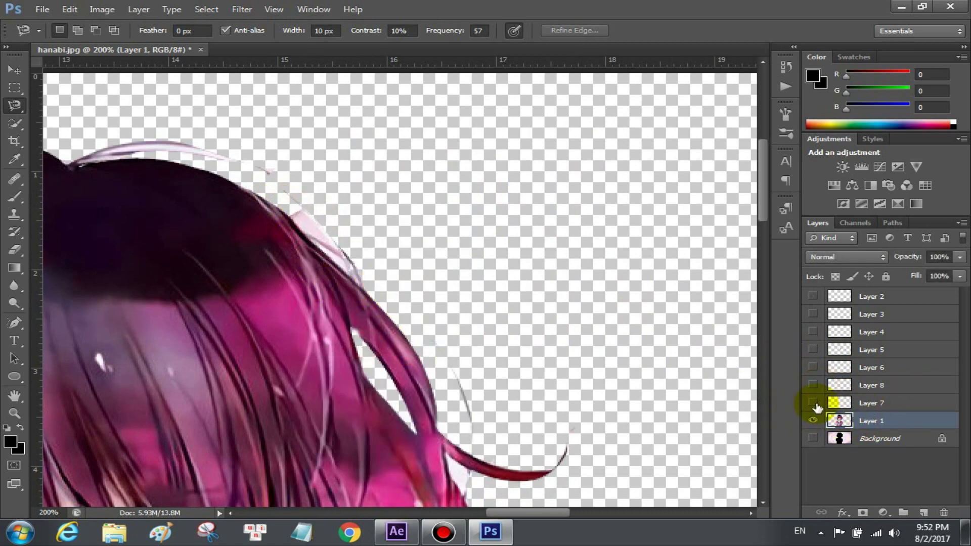
{"action": "key", "text": "ctrl+z"}
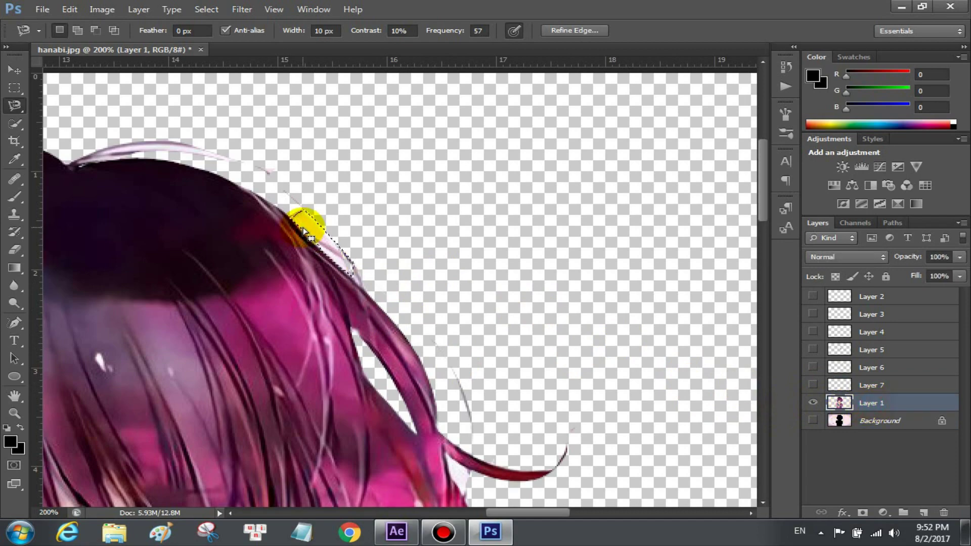
{"action": "right_click", "coordinate": [302, 225]}
{"action": "left_click", "coordinate": [366, 338]}
{"action": "left_click", "coordinate": [813, 403]}
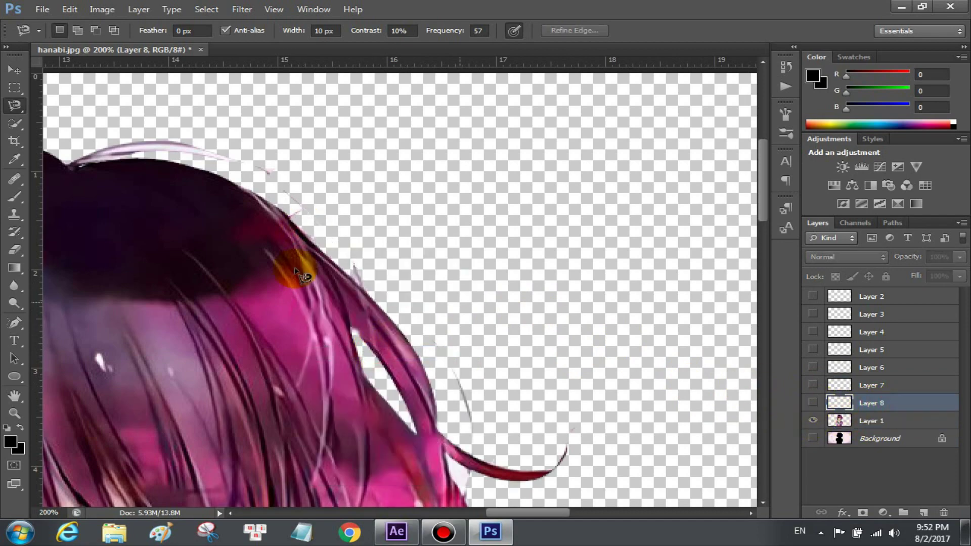
- Fit the whole image on screen to view the cut-out girl
{"action": "scroll", "coordinate": [299, 263], "scroll_direction": "down", "scroll_amount": 2}
{"action": "left_click", "coordinate": [14, 413]}
{"action": "right_click", "coordinate": [411, 235]}
{"action": "left_click", "coordinate": [457, 242]}
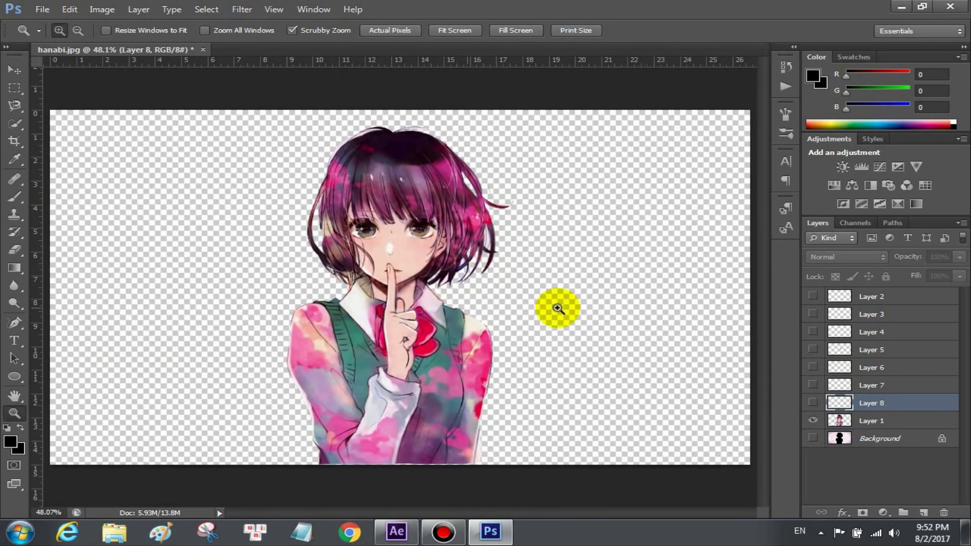
- Zoom in on the lower hair and cut the first pale gap from Layer 1 onto hidden Layer 9
{"action": "left_click", "coordinate": [495, 250]}
{"action": "left_click", "coordinate": [496, 248]}
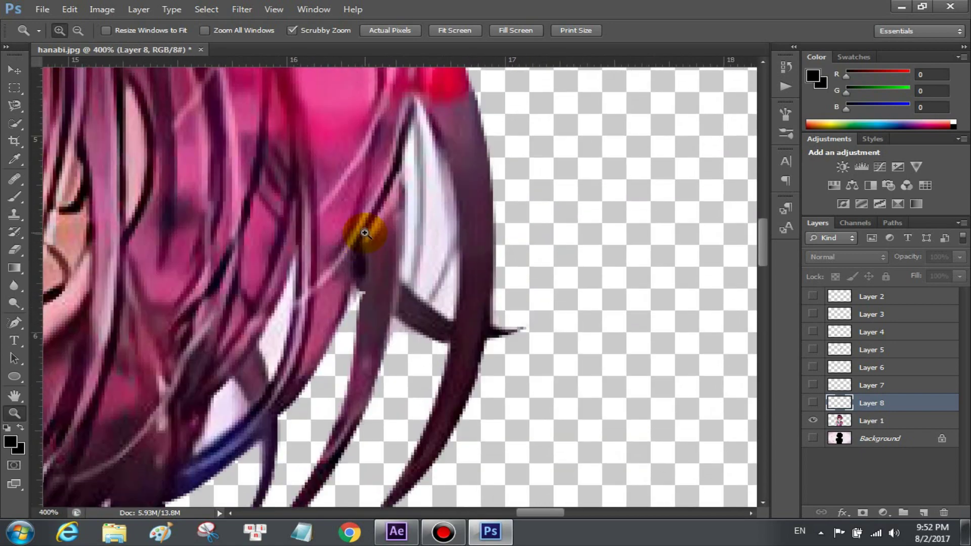
{"action": "left_click", "coordinate": [14, 105]}
{"action": "left_click", "coordinate": [418, 103]}
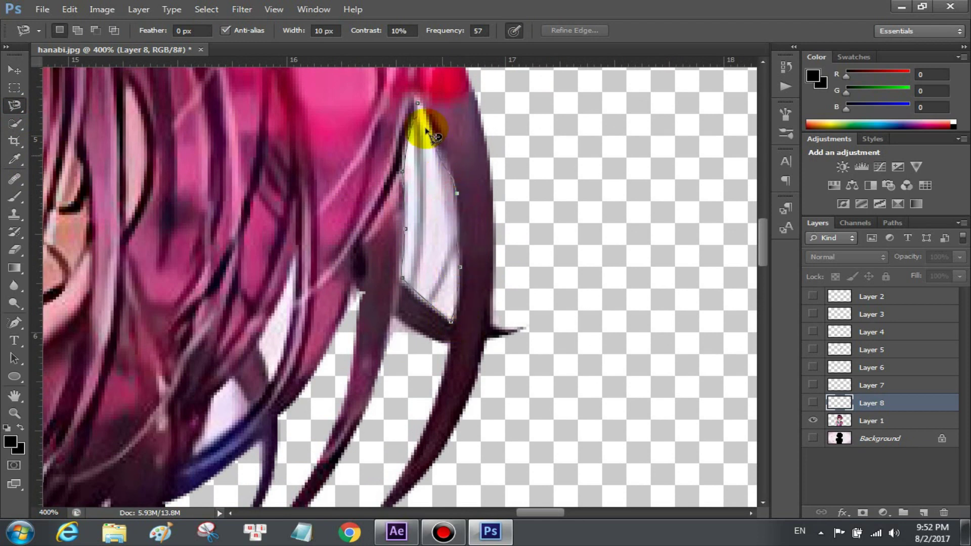
{"action": "left_click", "coordinate": [420, 107]}
{"action": "right_click", "coordinate": [431, 207]}
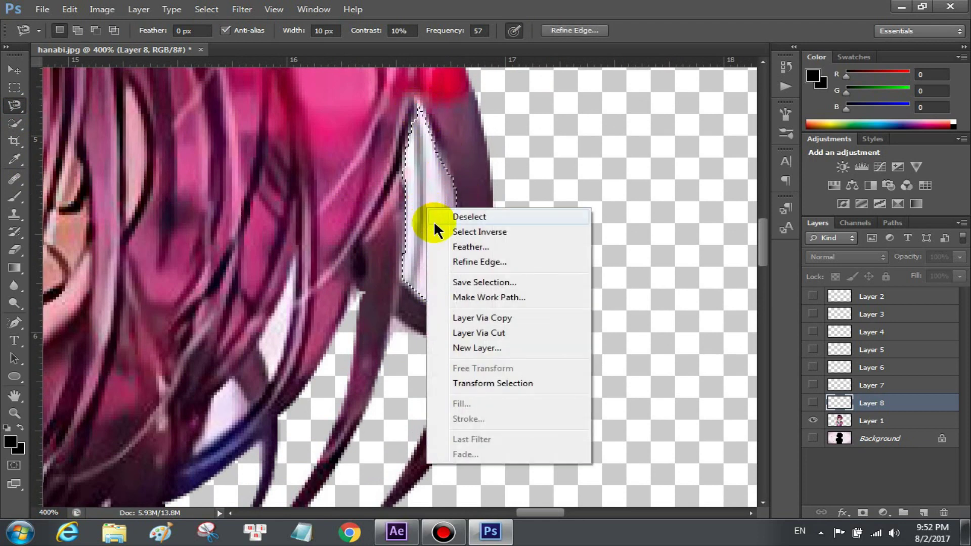
{"action": "left_click", "coordinate": [516, 317]}
{"action": "key", "text": "Return"}
{"action": "left_click", "coordinate": [870, 420]}
{"action": "right_click", "coordinate": [418, 186]}
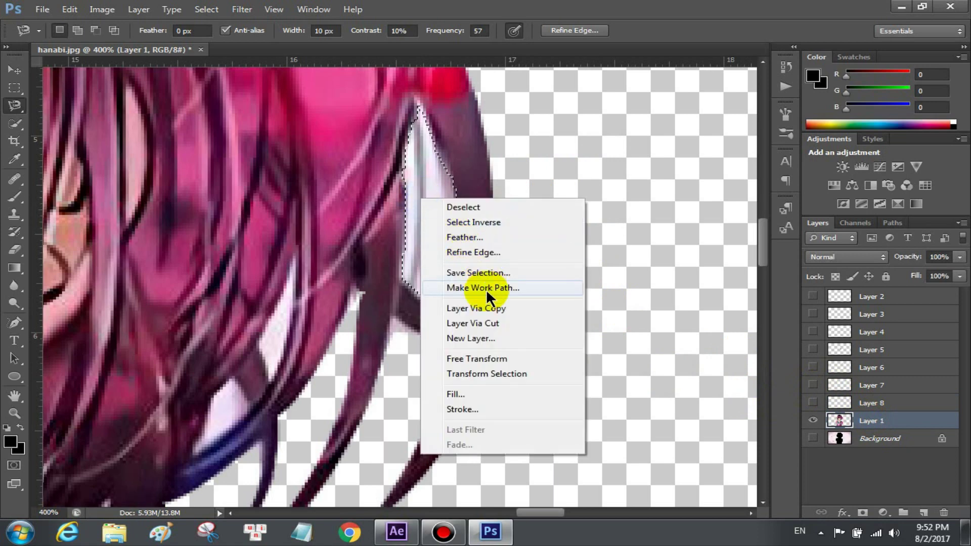
{"action": "left_click", "coordinate": [486, 322]}
{"action": "left_click", "coordinate": [813, 421]}
{"action": "left_click", "coordinate": [870, 438]}
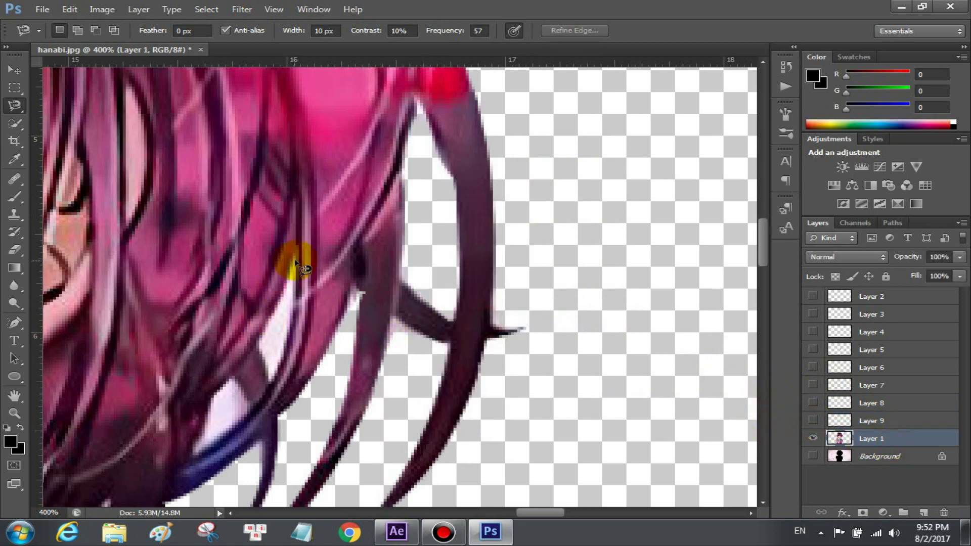
- Cut the next pale patch from Layer 1 onto hidden Layer 10
{"action": "left_click", "coordinate": [296, 259]}
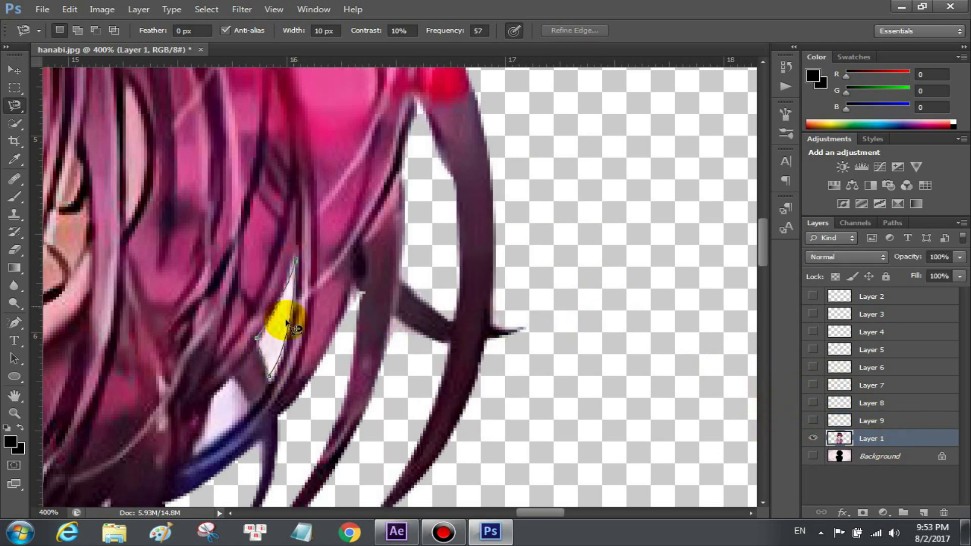
{"action": "left_click", "coordinate": [296, 259]}
{"action": "right_click", "coordinate": [284, 322]}
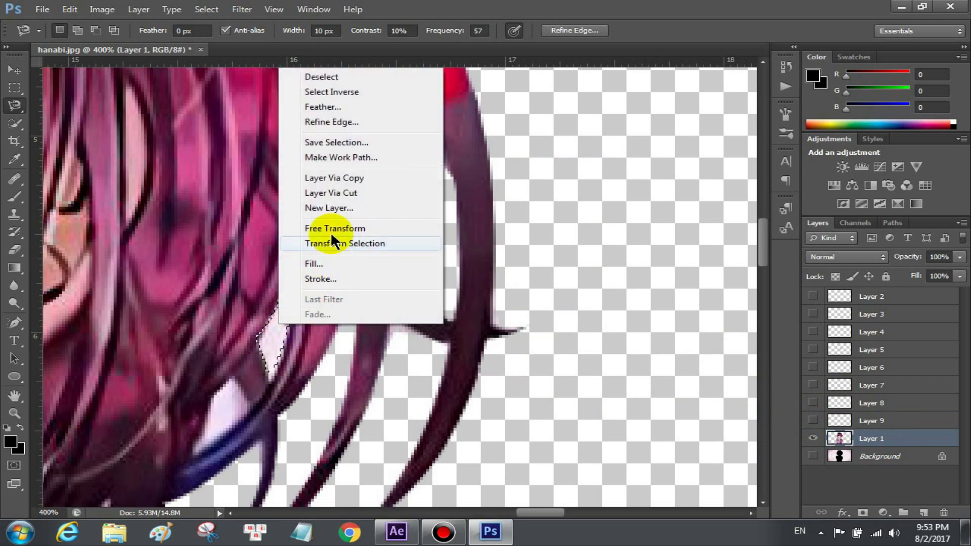
{"action": "left_click", "coordinate": [358, 199]}
{"action": "left_click", "coordinate": [813, 438]}
- Cut the pale triangle between the hair strands onto hidden Layer 11
{"action": "left_click", "coordinate": [210, 395]}
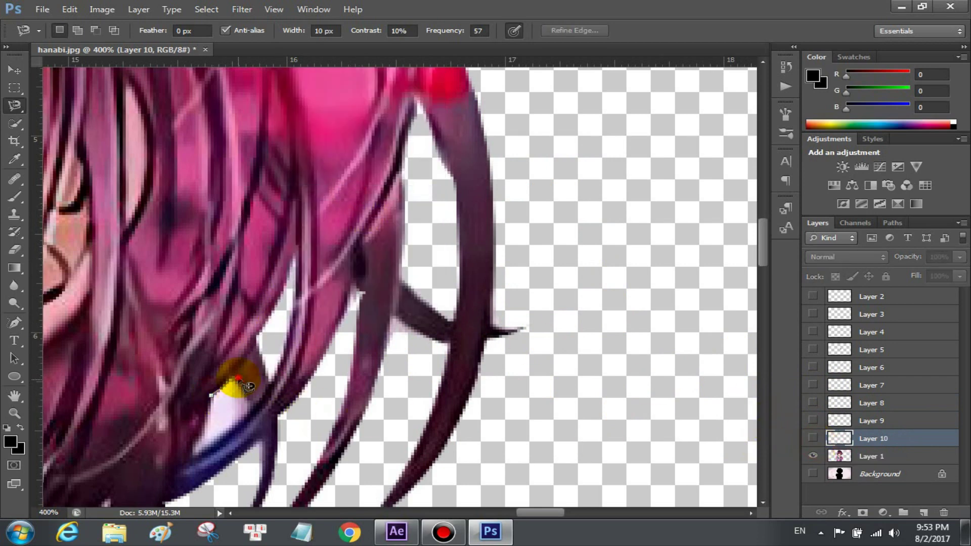
{"action": "right_click", "coordinate": [223, 405]}
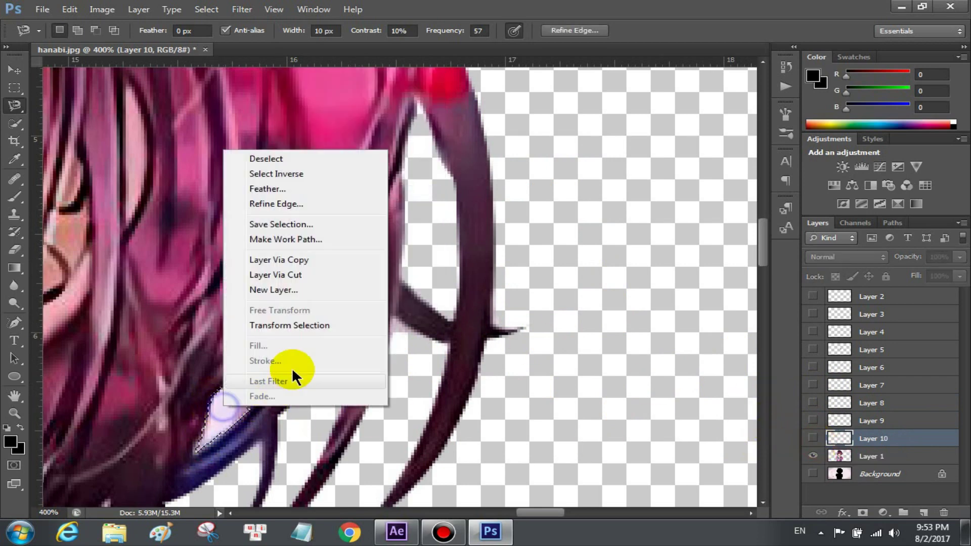
{"action": "left_click", "coordinate": [303, 276]}
{"action": "key", "text": "Return"}
{"action": "left_click", "coordinate": [832, 457]}
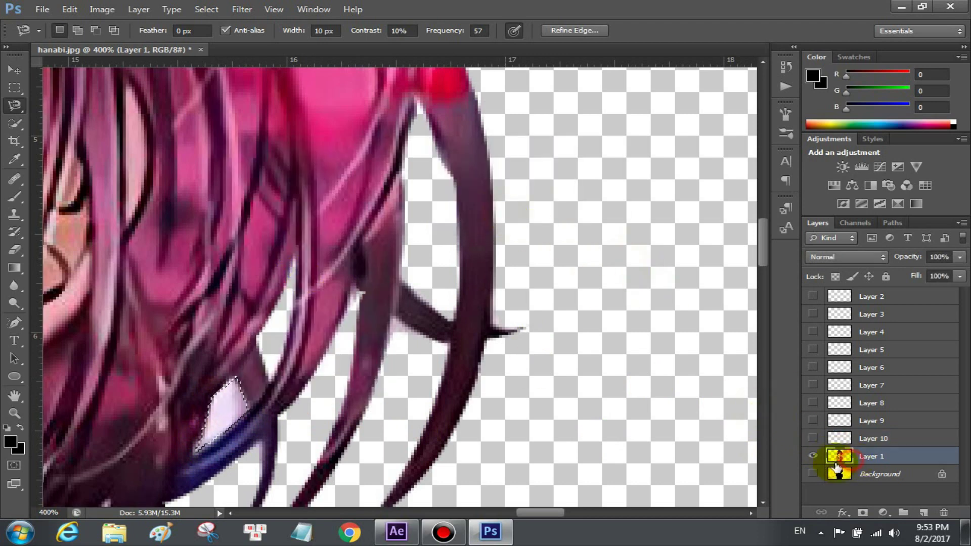
{"action": "right_click", "coordinate": [230, 405]}
{"action": "left_click", "coordinate": [244, 277]}
{"action": "left_click", "coordinate": [813, 456]}
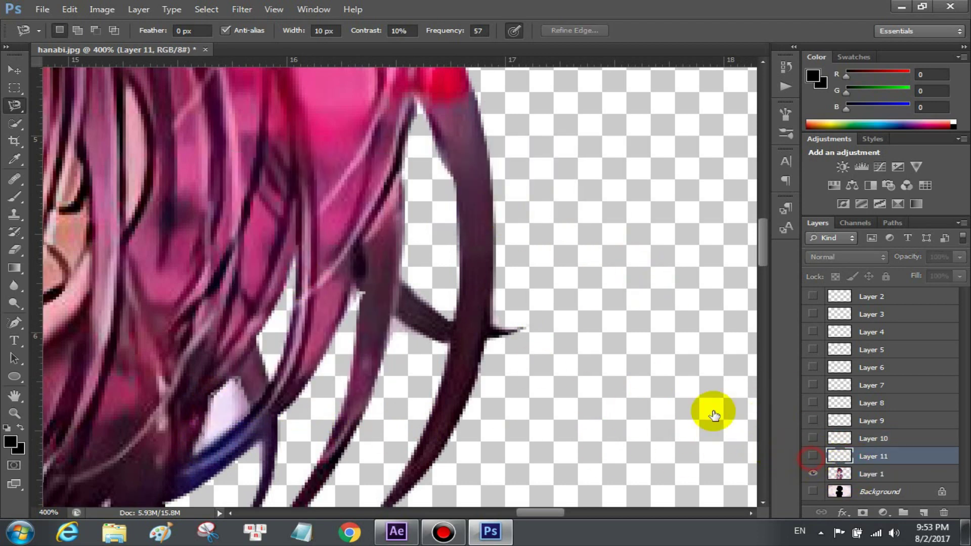
- Bring up the Zoom tool's options to fit the whole girl back on screen
{"action": "right_click", "coordinate": [435, 224]}
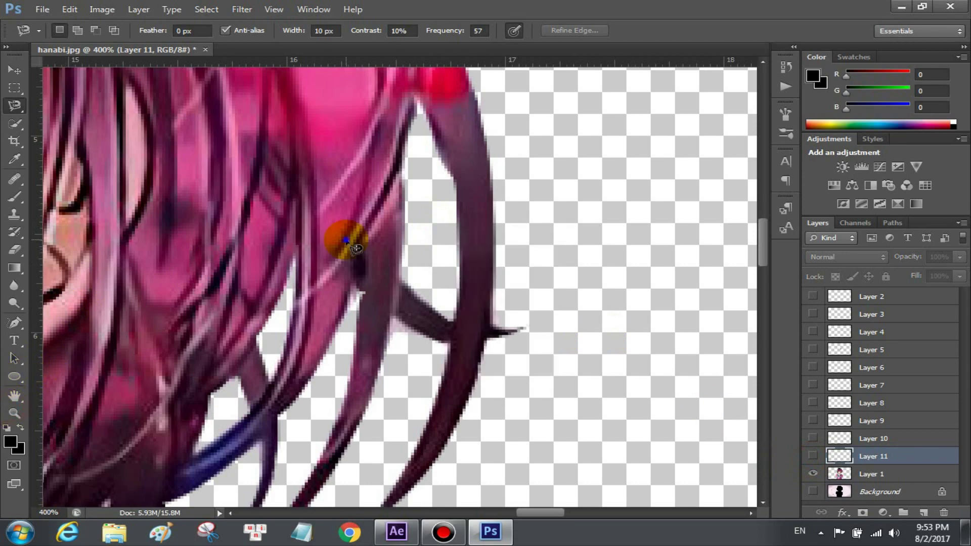
{"action": "right_click", "coordinate": [345, 240]}
{"action": "left_click", "coordinate": [14, 413]}
{"action": "right_click", "coordinate": [329, 274]}
- Fit the image on screen and delete the cut-out layers, keeping only Layer 1 and Background
{"action": "left_click", "coordinate": [369, 281]}
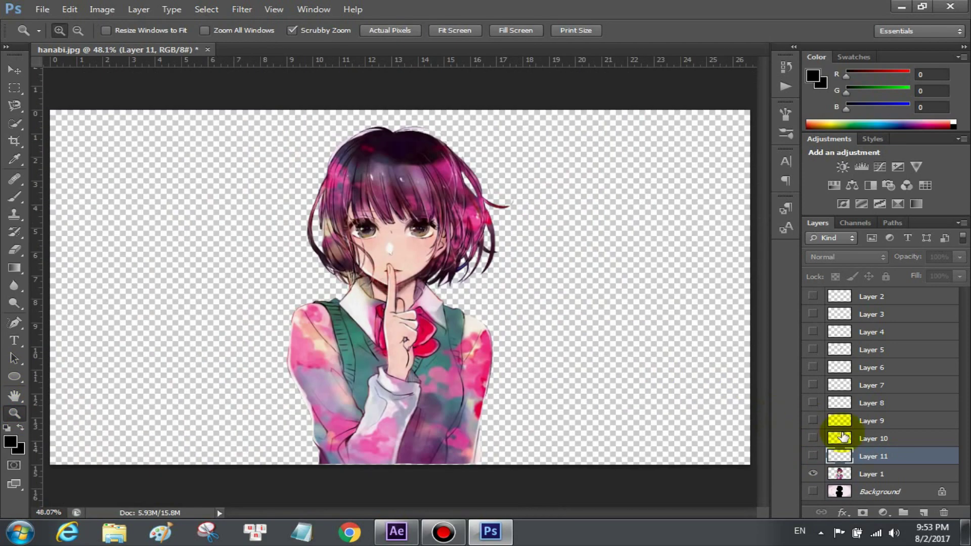
{"action": "left_click", "coordinate": [873, 439], "text": "shift"}
{"action": "left_click", "coordinate": [872, 421], "text": "shift"}
{"action": "left_click", "coordinate": [871, 385], "text": "shift"}
{"action": "left_click", "coordinate": [872, 349], "text": "shift"}
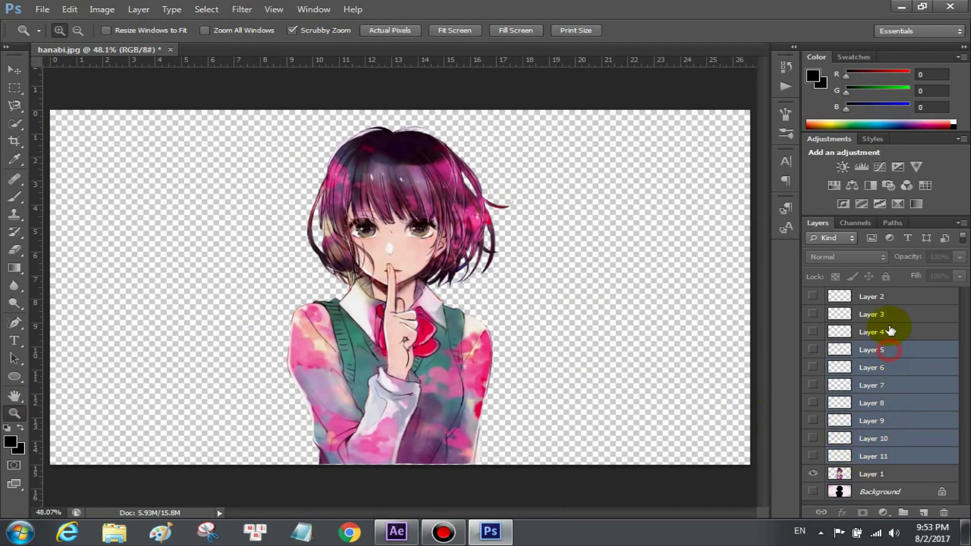
{"action": "left_click", "coordinate": [871, 314], "text": "shift"}
{"action": "left_click", "coordinate": [871, 297], "text": "shift"}
{"action": "key", "text": "Delete"}
{"action": "left_click", "coordinate": [870, 340]}
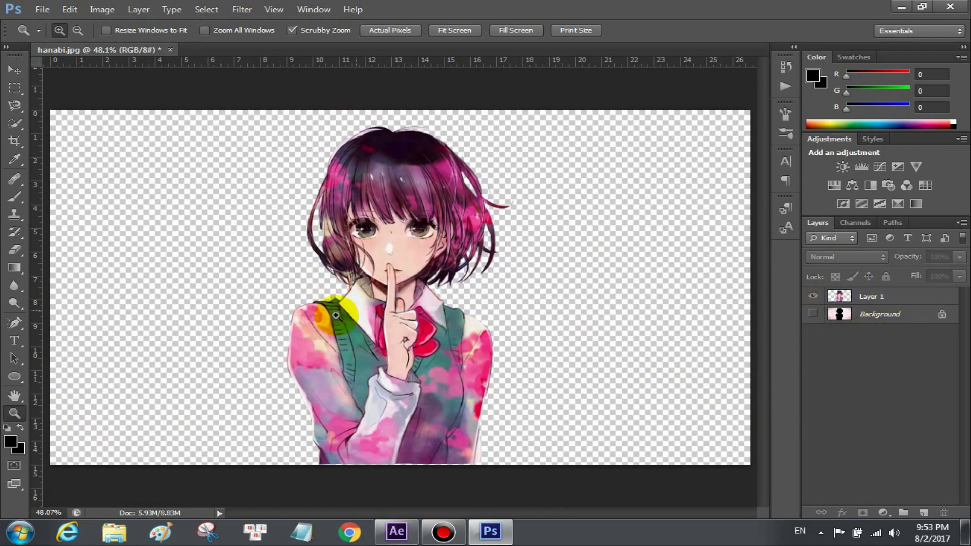
- Save the cut-out girl as hanabi.png with default PNG options and quit Photoshop
{"action": "left_click", "coordinate": [42, 9]}
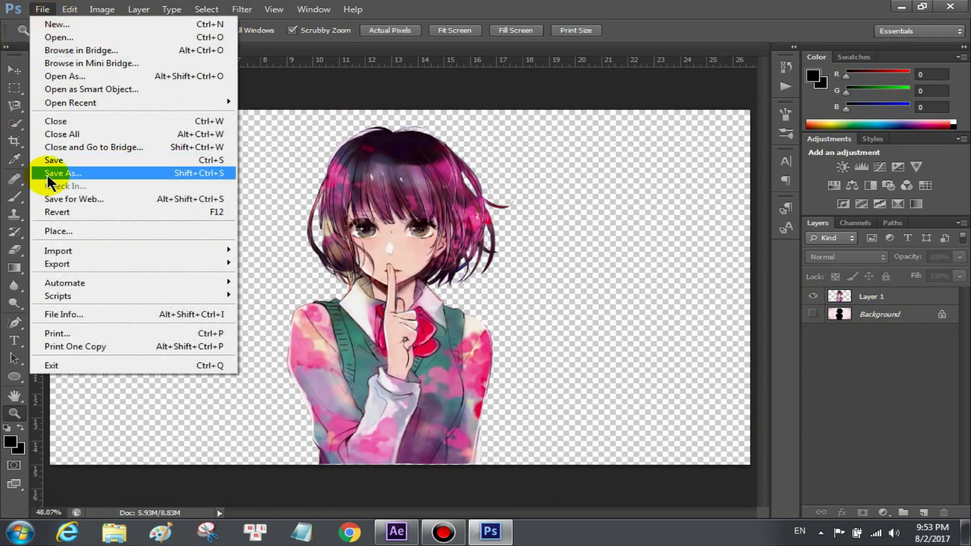
{"action": "left_click", "coordinate": [51, 174]}
{"action": "left_click", "coordinate": [602, 332]}
{"action": "left_click", "coordinate": [468, 493]}
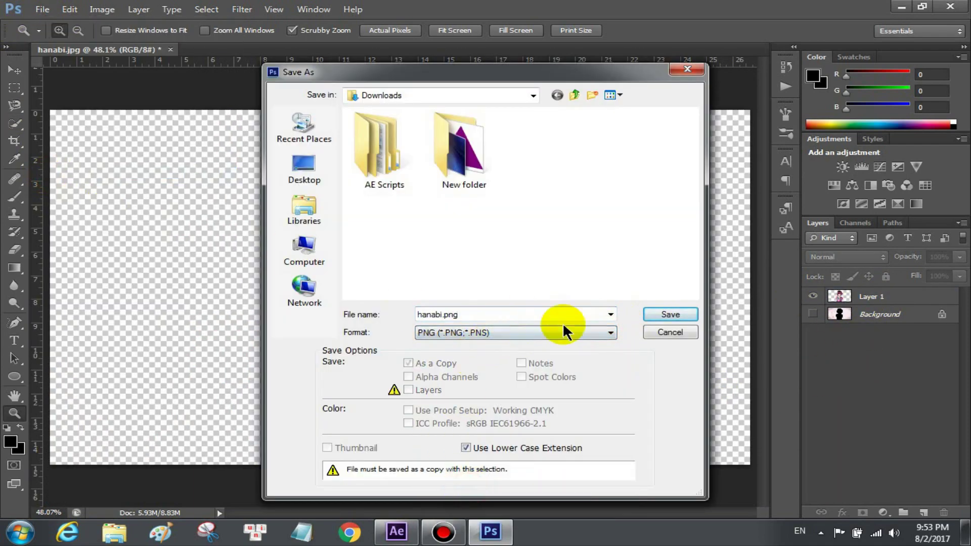
{"action": "left_click", "coordinate": [670, 314]}
{"action": "left_click", "coordinate": [526, 166]}
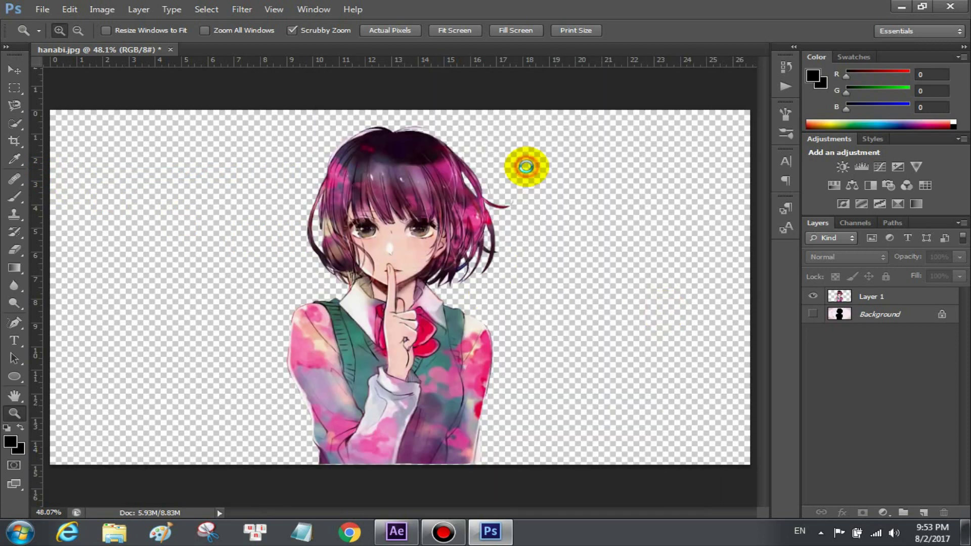
{"action": "left_click", "coordinate": [951, 6]}
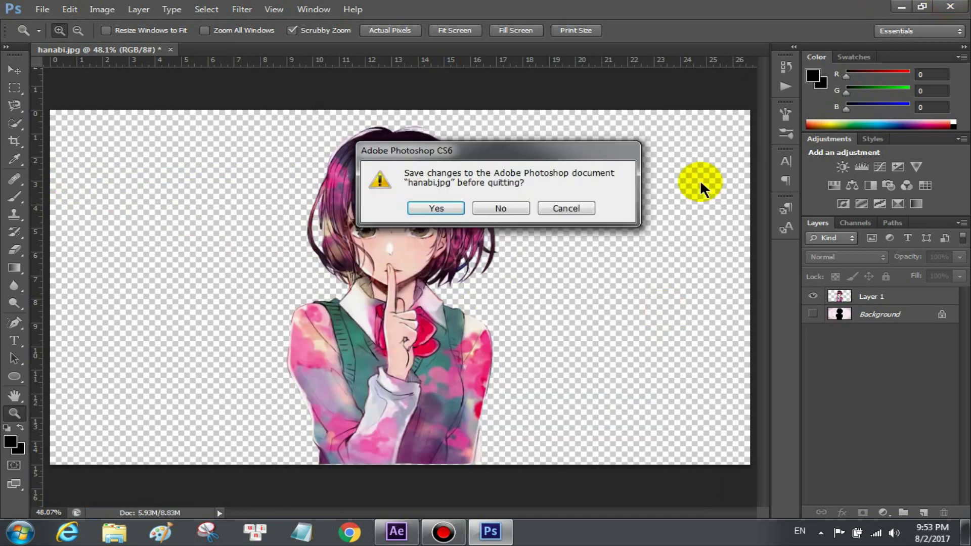
- Discard changes to hanabi.jpg and create a new composition, Comp 1, in After Effects
{"action": "left_click", "coordinate": [487, 213]}
{"action": "left_click", "coordinate": [398, 530]}
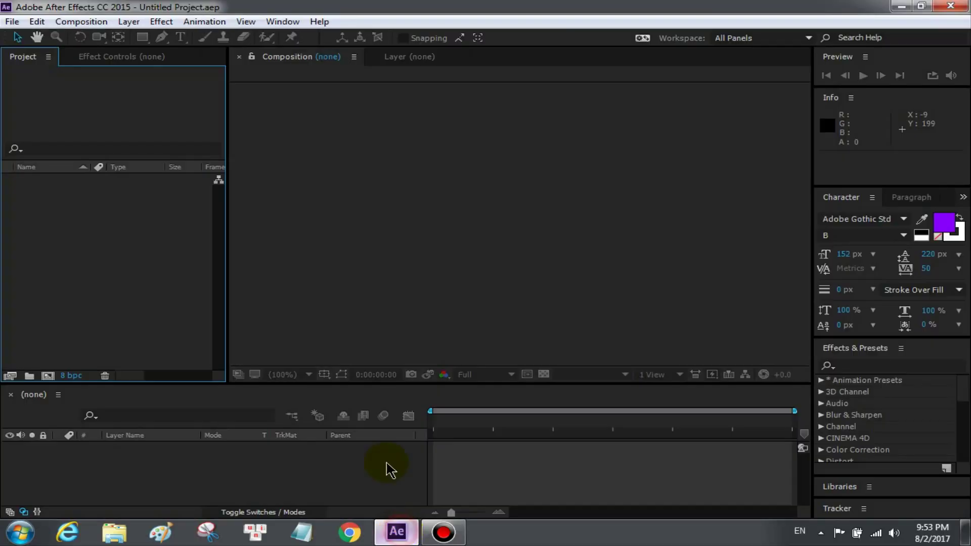
{"action": "left_click", "coordinate": [100, 21]}
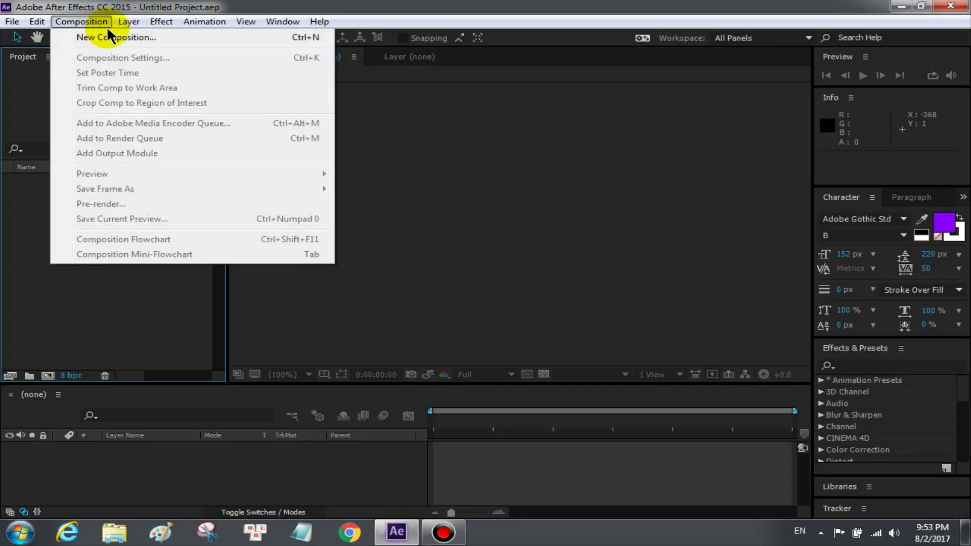
{"action": "left_click", "coordinate": [135, 37]}
{"action": "left_click", "coordinate": [559, 418]}
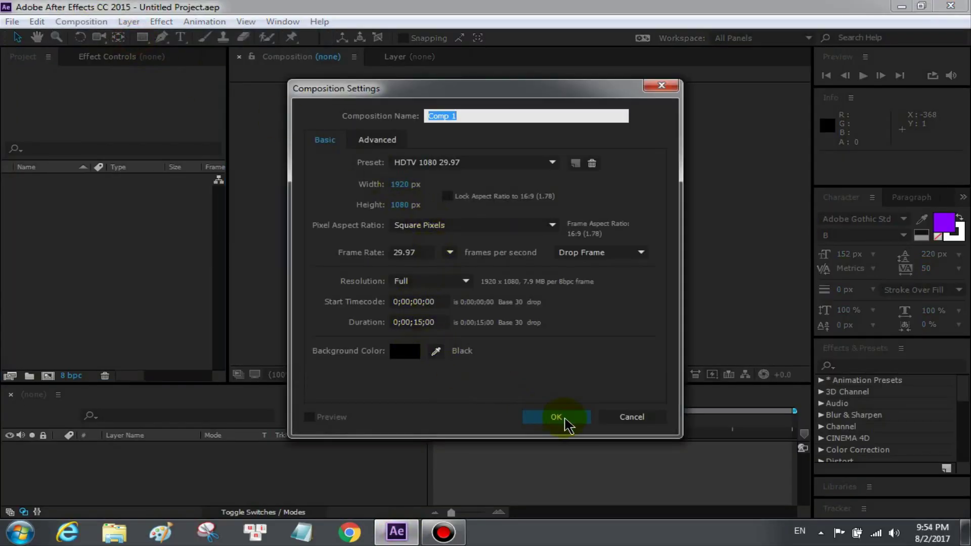
- Import hanabi.jpg and hanabi.png into the project
{"action": "right_click", "coordinate": [126, 275]}
{"action": "mouse_move", "coordinate": [217, 282]}
{"action": "left_click", "coordinate": [331, 275]}
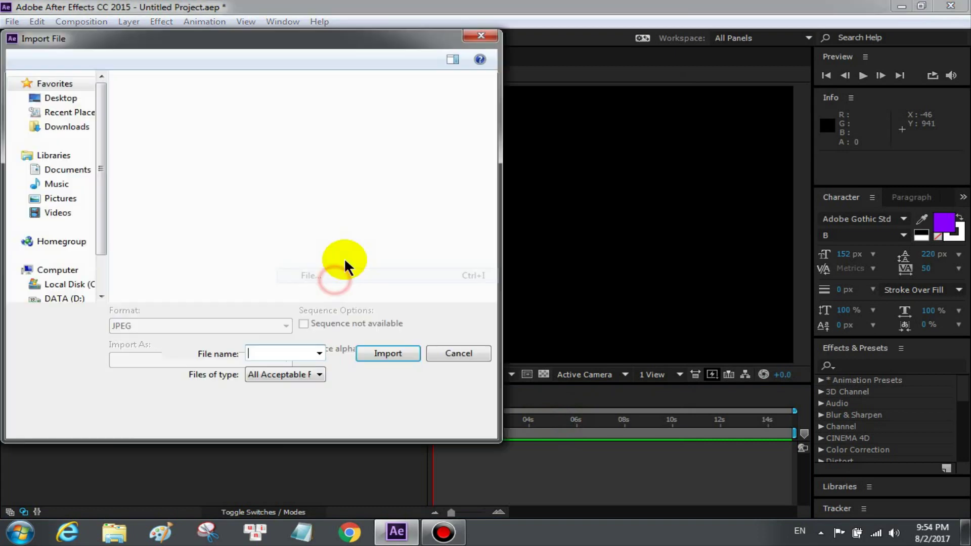
{"action": "left_click", "coordinate": [331, 161]}
{"action": "left_click", "coordinate": [460, 147], "text": "ctrl"}
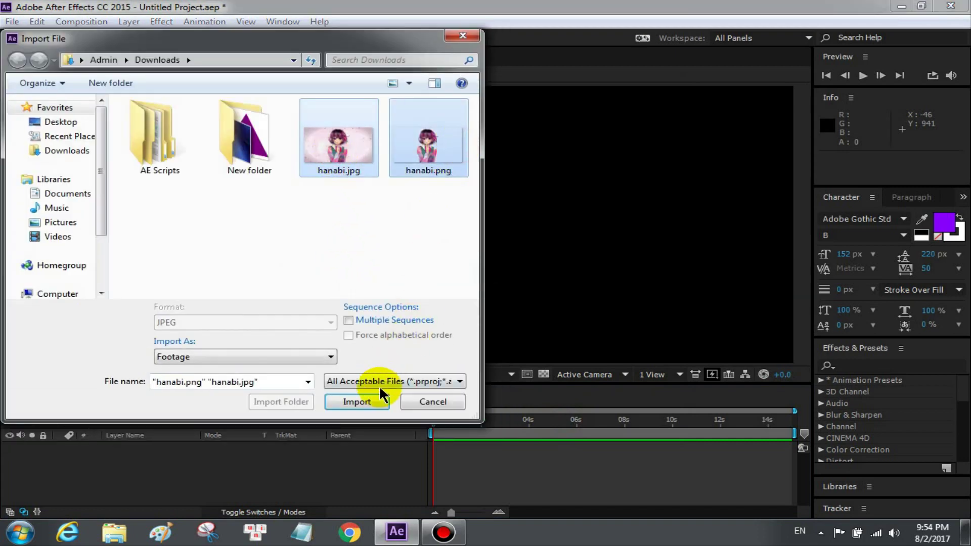
{"action": "left_click", "coordinate": [357, 402]}
- Place hanabi.jpg in Comp 1 with hanabi.png above it, and check the cut-out by toggling the background
{"action": "left_click", "coordinate": [48, 207]}
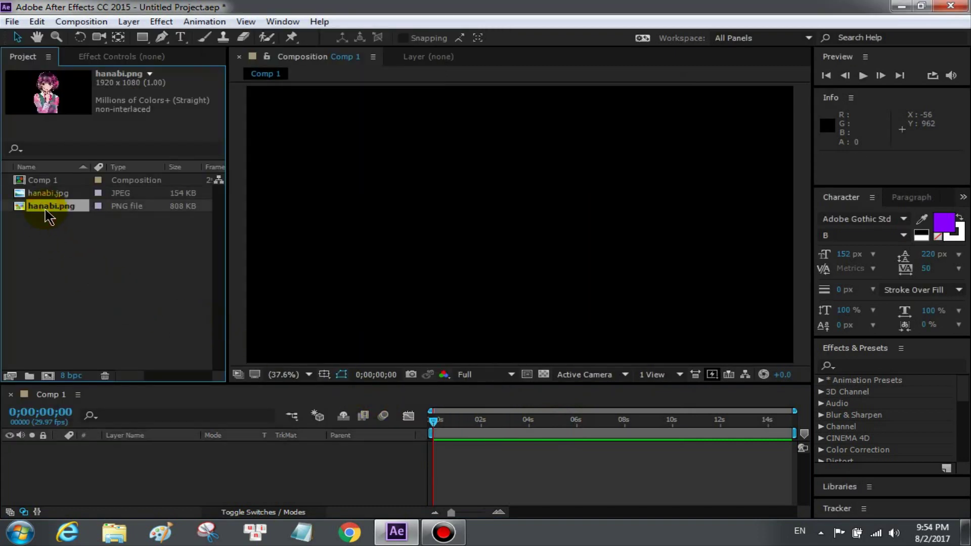
{"action": "left_click", "coordinate": [53, 193]}
{"action": "left_click_drag", "start_coordinate": [53, 195], "coordinate": [521, 228]}
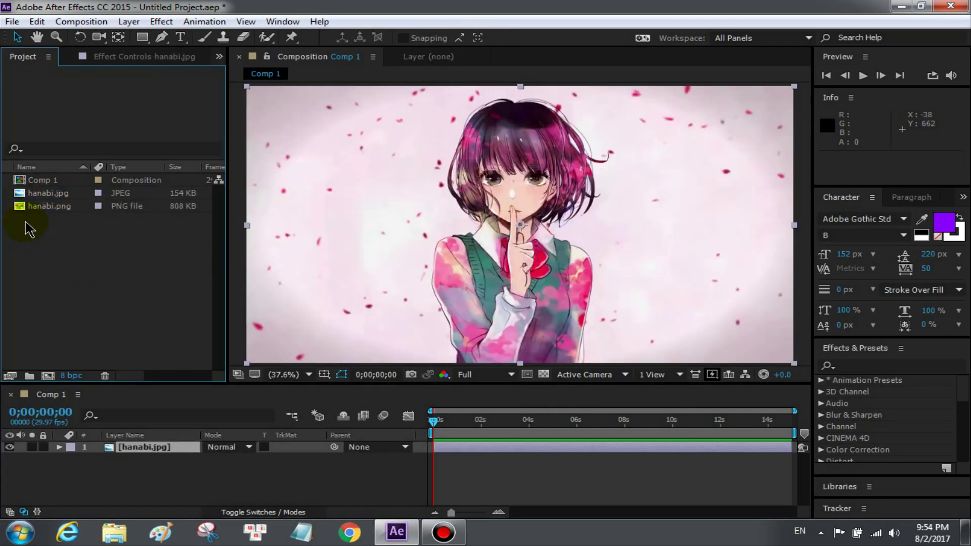
{"action": "mouse_move", "coordinate": [36, 206]}
{"action": "left_mouse_down"}
{"action": "mouse_move", "coordinate": [280, 222]}
{"action": "mouse_move", "coordinate": [527, 220]}
{"action": "left_mouse_up"}
{"action": "left_click", "coordinate": [110, 294]}
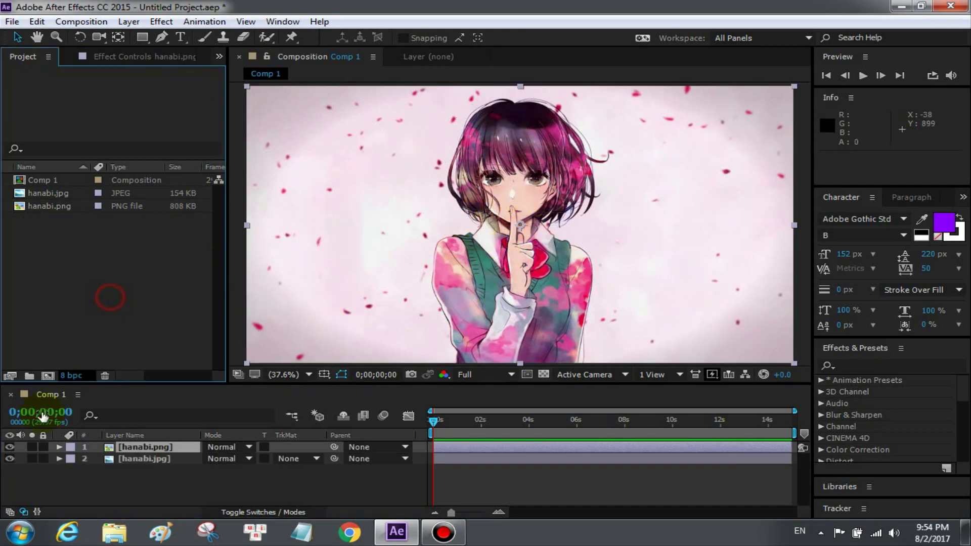
{"action": "left_click", "coordinate": [9, 459]}
{"action": "left_click", "coordinate": [10, 459]}
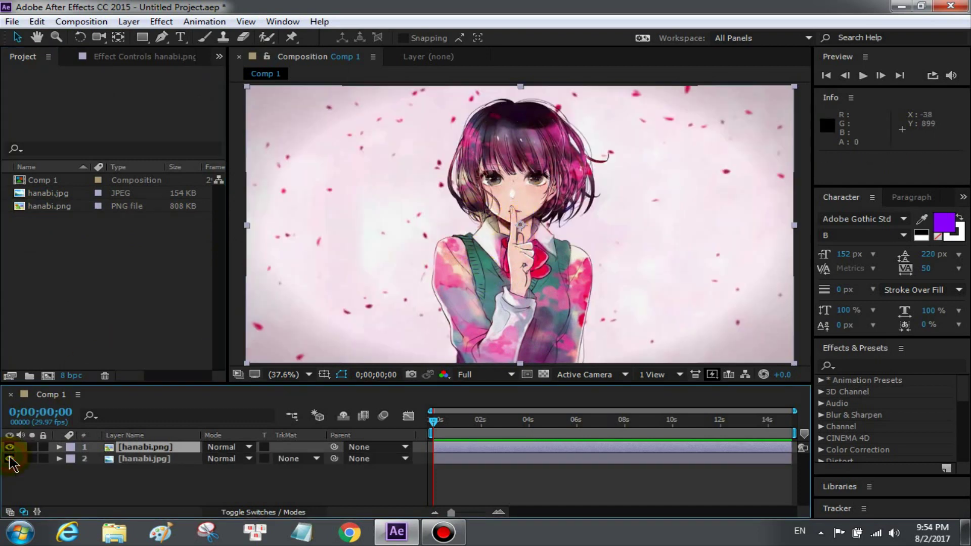
{"action": "left_click", "coordinate": [135, 483]}
- Add Black Solid 1 and move it between the two hanabi layers
{"action": "right_click", "coordinate": [135, 485]}
{"action": "mouse_move", "coordinate": [187, 357]}
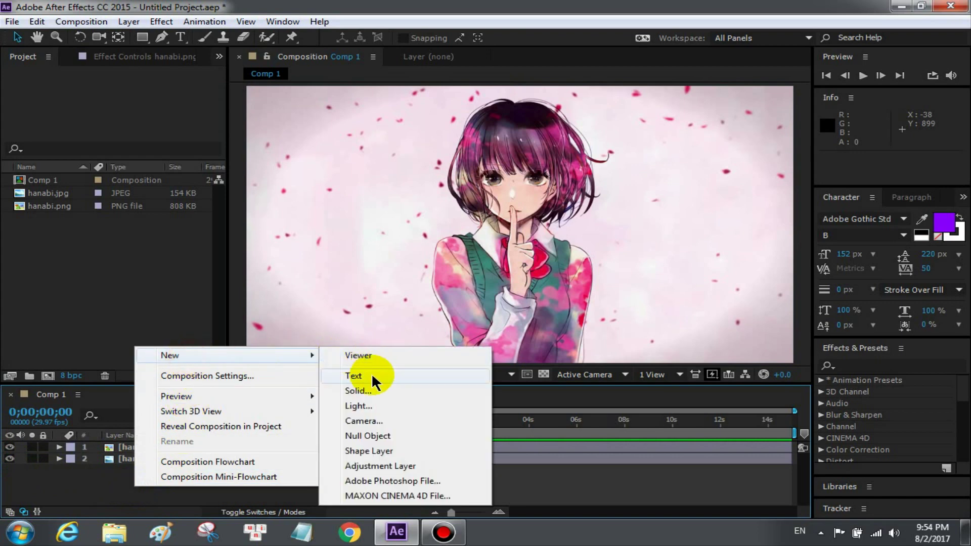
{"action": "left_click", "coordinate": [374, 392]}
{"action": "left_click", "coordinate": [532, 399]}
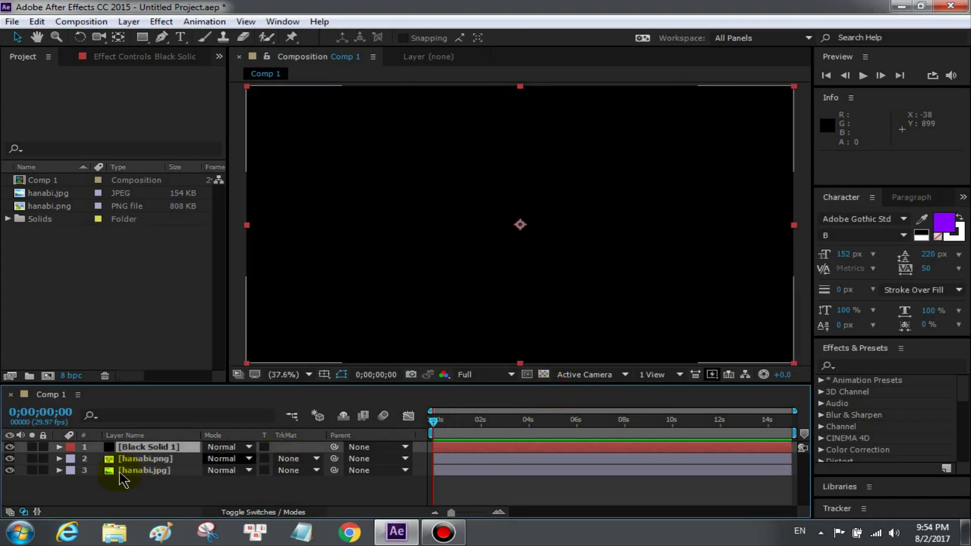
{"action": "left_click_drag", "start_coordinate": [152, 447], "coordinate": [155, 462]}
{"action": "left_click", "coordinate": [151, 500]}
- Search 'cc par' and apply CC Particle World to Black Solid 1
{"action": "left_click", "coordinate": [898, 367]}
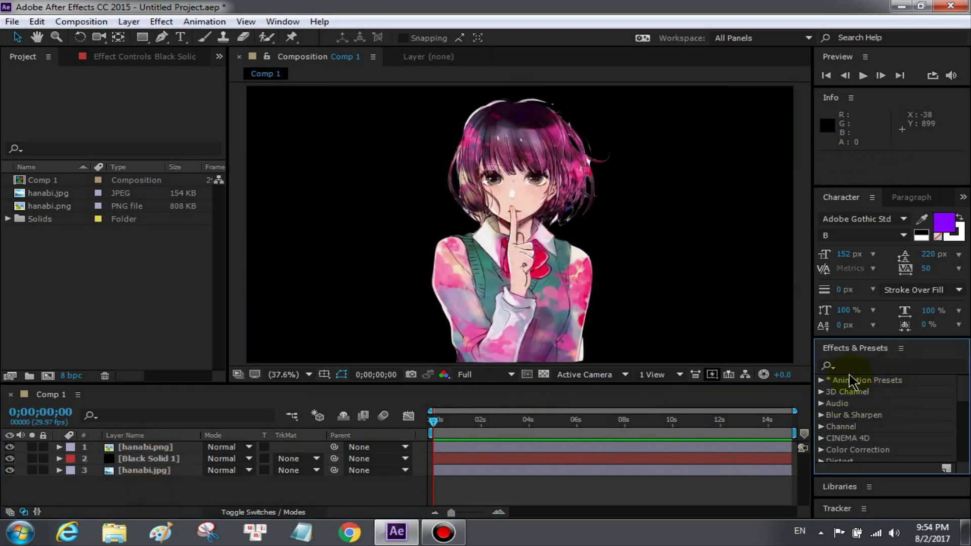
{"action": "left_click", "coordinate": [861, 365]}
{"action": "type", "text": "cc"}
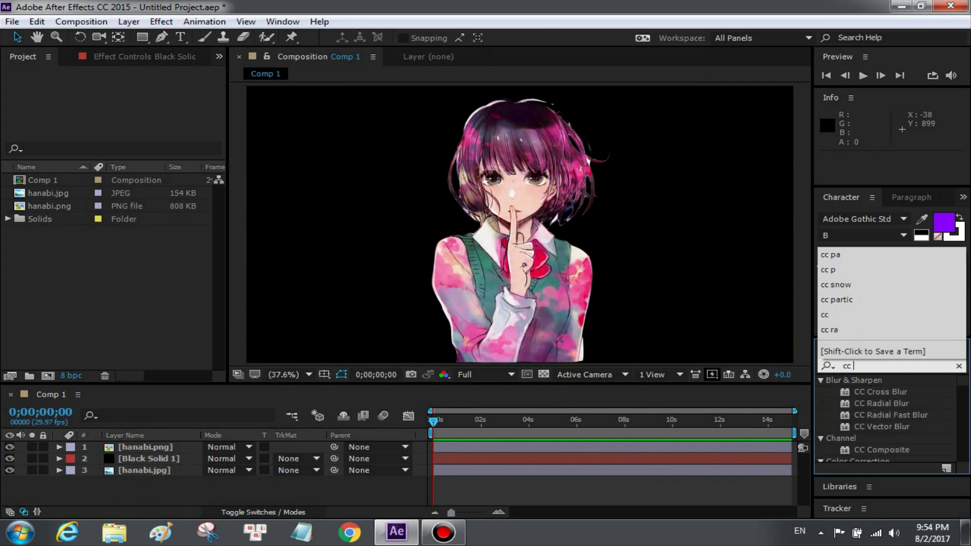
{"action": "type", "text": " par"}
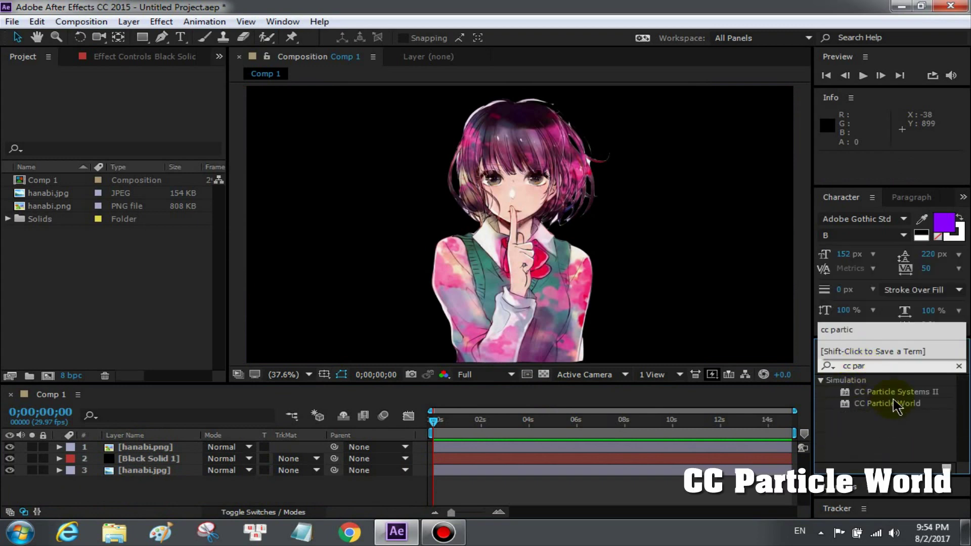
{"action": "left_click_drag", "start_coordinate": [910, 415], "coordinate": [151, 463]}
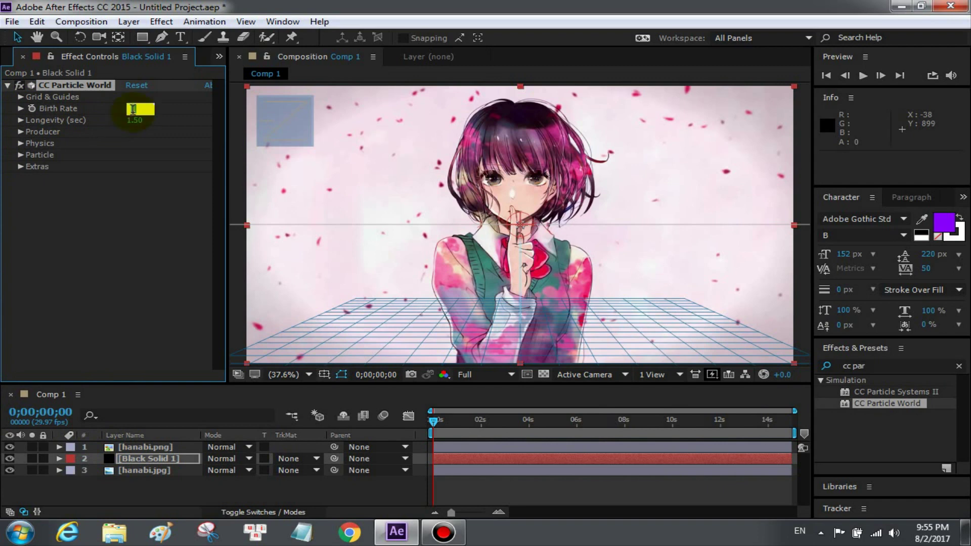
- Set Birth Rate 1.0, producer Radius X/Y 1.0 and Z 0.8, and Particle Type QuadPolygon
{"action": "left_click", "coordinate": [21, 132]}
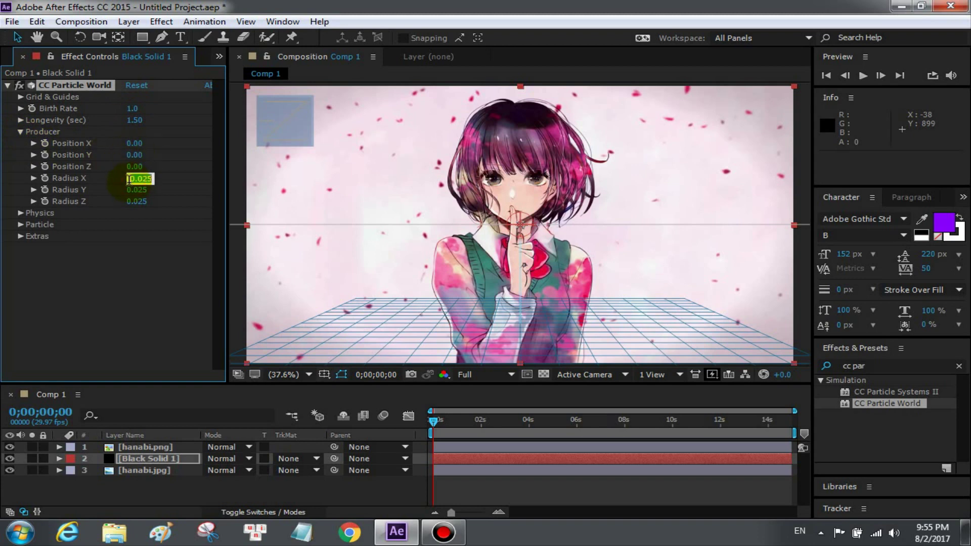
{"action": "type", "text": "1"}
{"action": "key", "text": "Tab"}
{"action": "key", "text": "Tab"}
{"action": "type", "text": "0.800"}
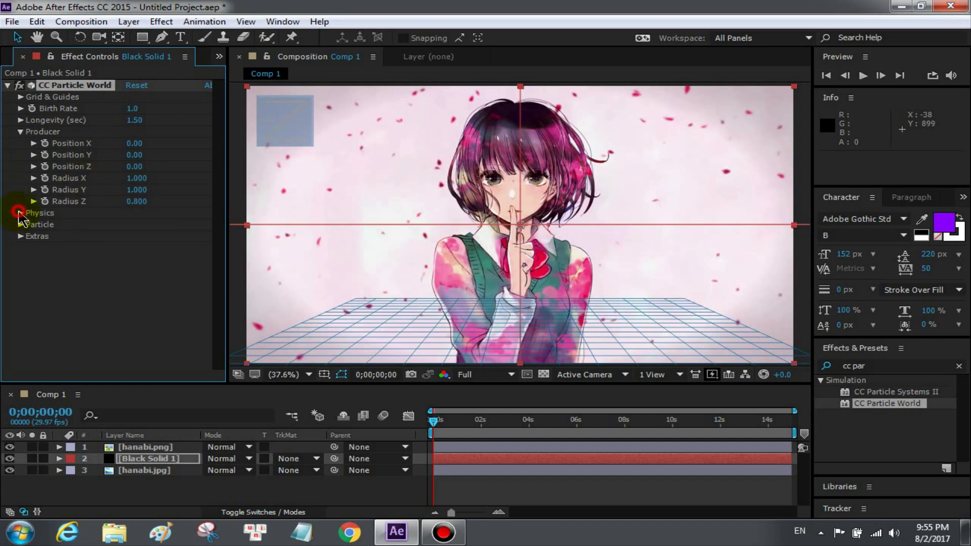
{"action": "left_click", "coordinate": [19, 213]}
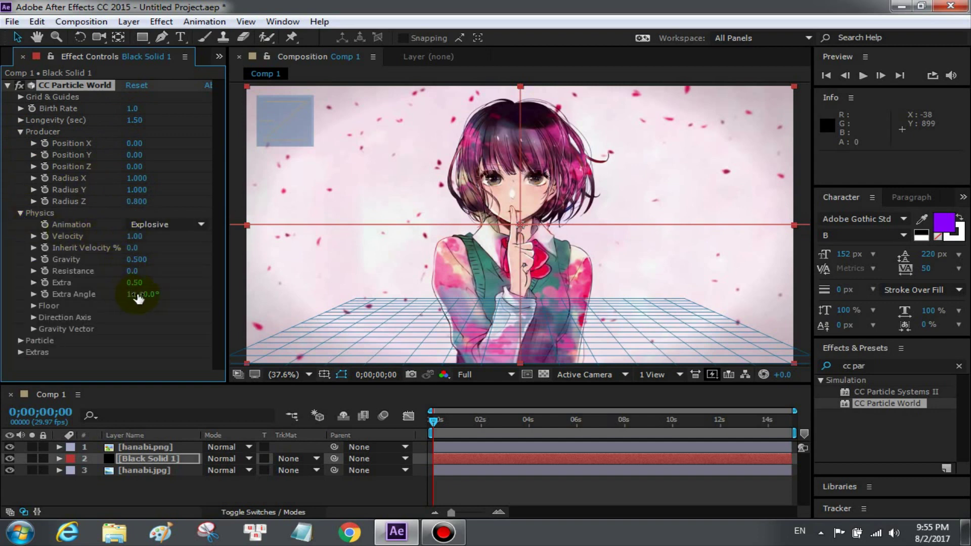
{"action": "left_click", "coordinate": [20, 341]}
{"action": "scroll", "coordinate": [126, 253], "scroll_direction": "down", "scroll_amount": 5}
{"action": "left_click", "coordinate": [190, 190]}
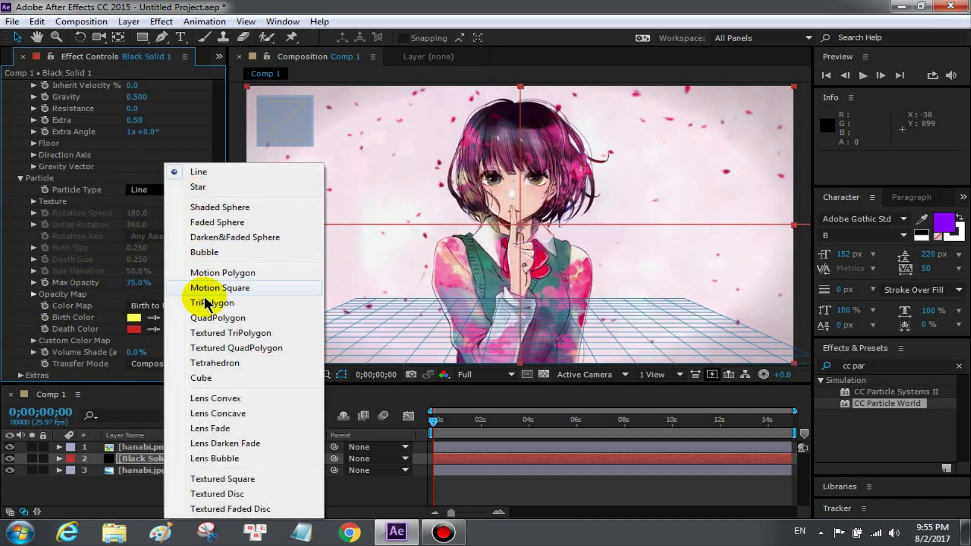
{"action": "left_click", "coordinate": [225, 317]}
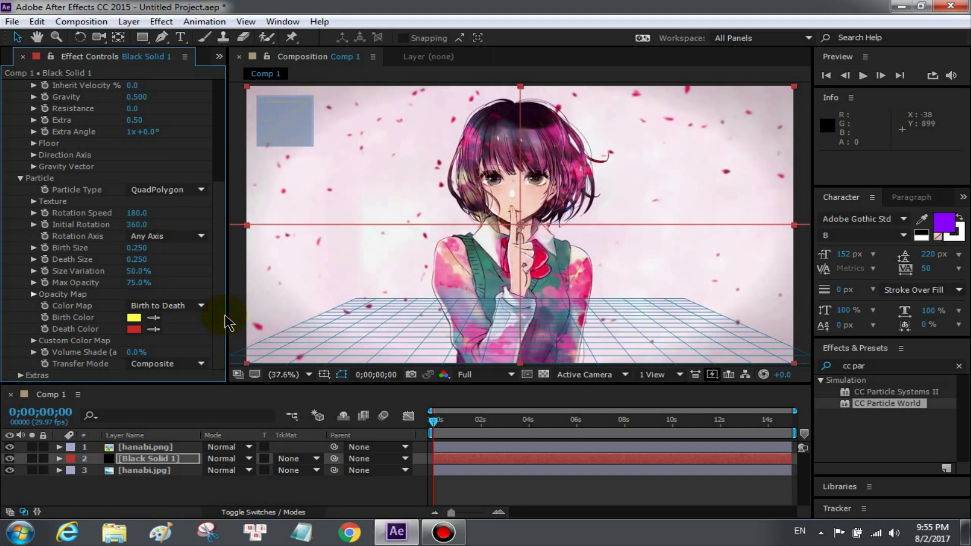
{"action": "left_click_drag", "start_coordinate": [434, 424], "coordinate": [480, 428]}
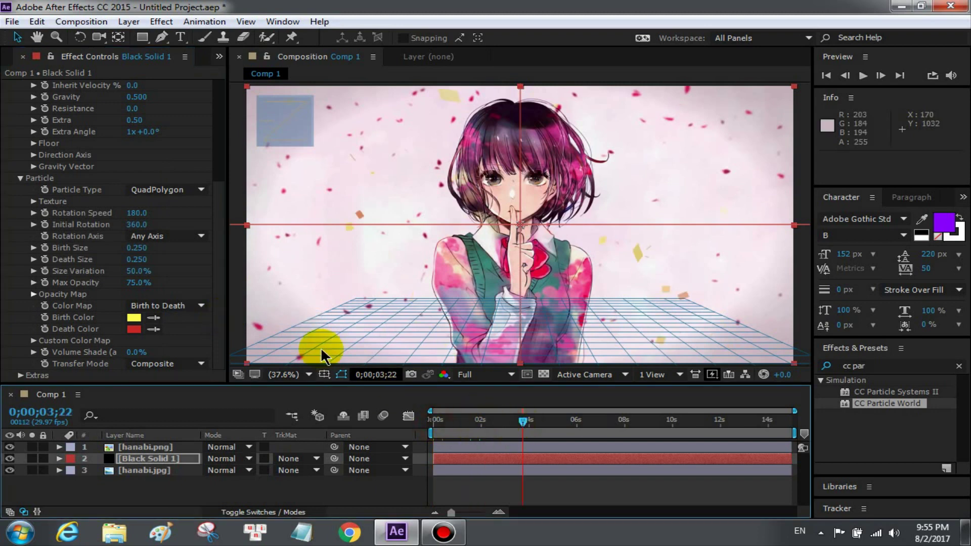
- Set Rotation Speed 60, Initial Rotation 120, birth and death sizes 0.200, Size Variation 30%
{"action": "left_click", "coordinate": [137, 214]}
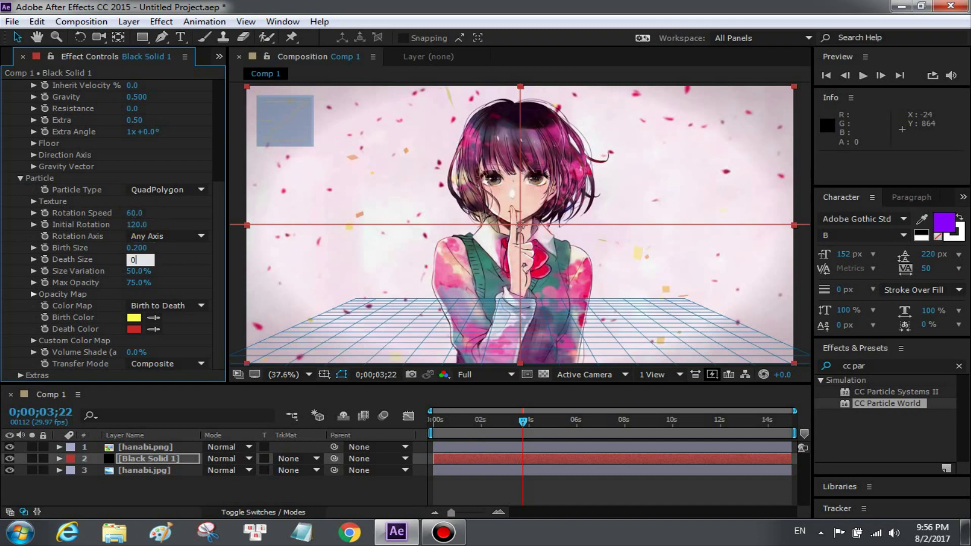
{"action": "type", "text": ".2"}
{"action": "key", "text": "Tab"}
{"action": "type", "text": "30"}
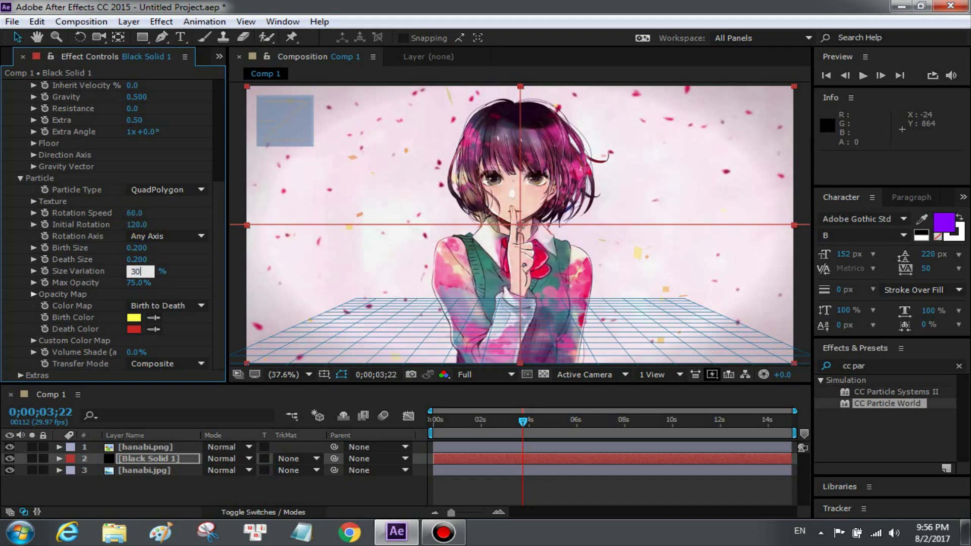
{"action": "left_click", "coordinate": [285, 172]}
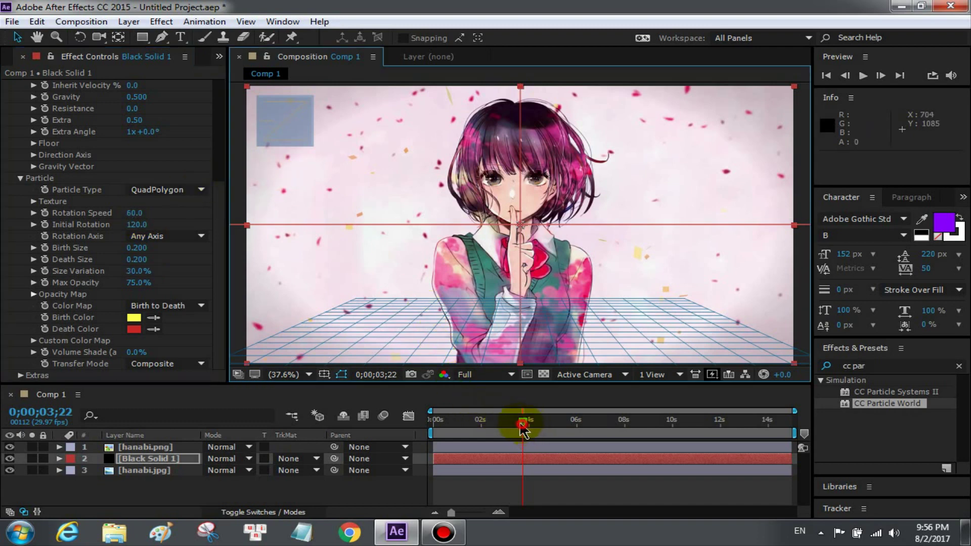
- Scrub and preview the falling QuadPolygon confetti twice, then collapse CC Particle World in Effect Controls
{"action": "mouse_move", "coordinate": [526, 422]}
{"action": "left_mouse_down"}
{"action": "mouse_move", "coordinate": [487, 423]}
{"action": "mouse_move", "coordinate": [593, 443]}
{"action": "left_mouse_up"}
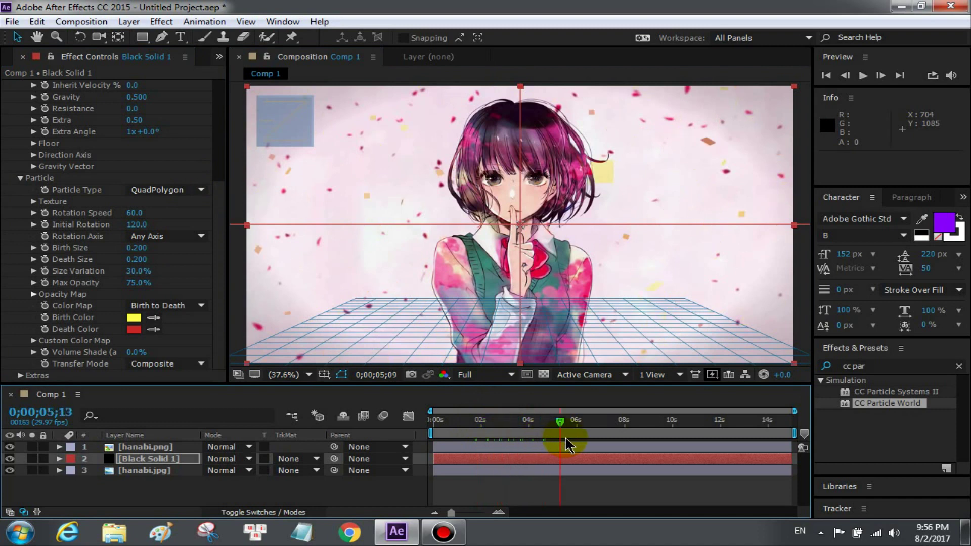
{"action": "left_click", "coordinate": [863, 75]}
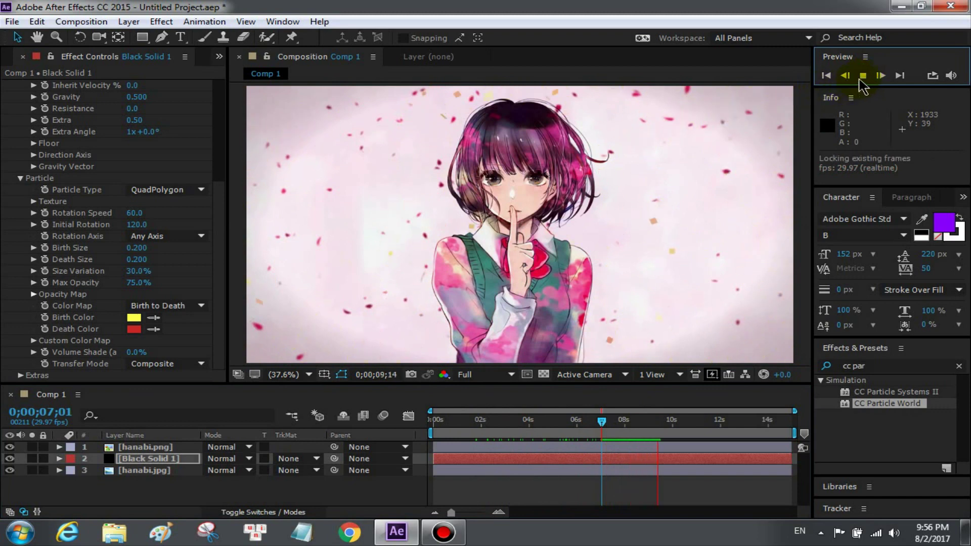
{"action": "left_click", "coordinate": [862, 75]}
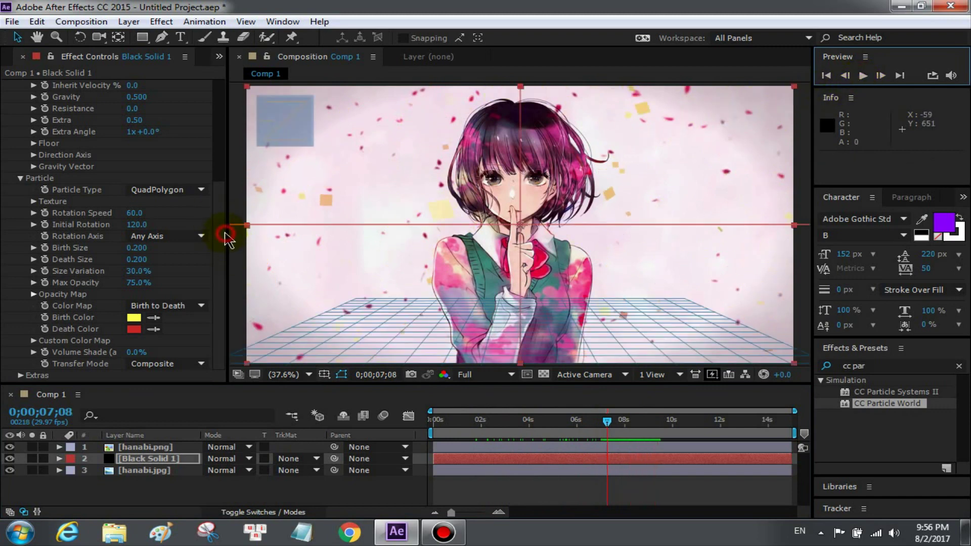
{"action": "scroll", "coordinate": [217, 223], "scroll_direction": "up", "scroll_amount": 3}
{"action": "scroll", "coordinate": [218, 167], "scroll_direction": "up", "scroll_amount": 3}
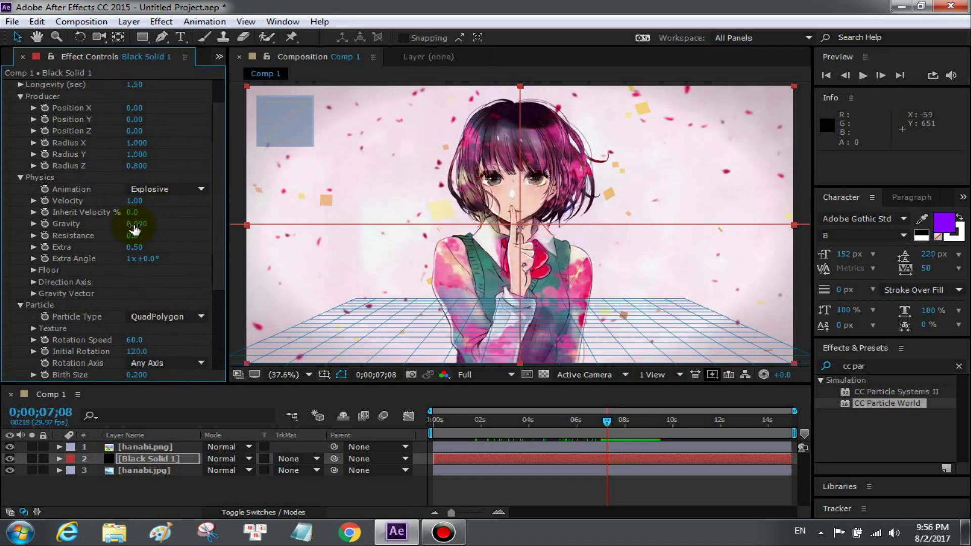
{"action": "left_click", "coordinate": [861, 76]}
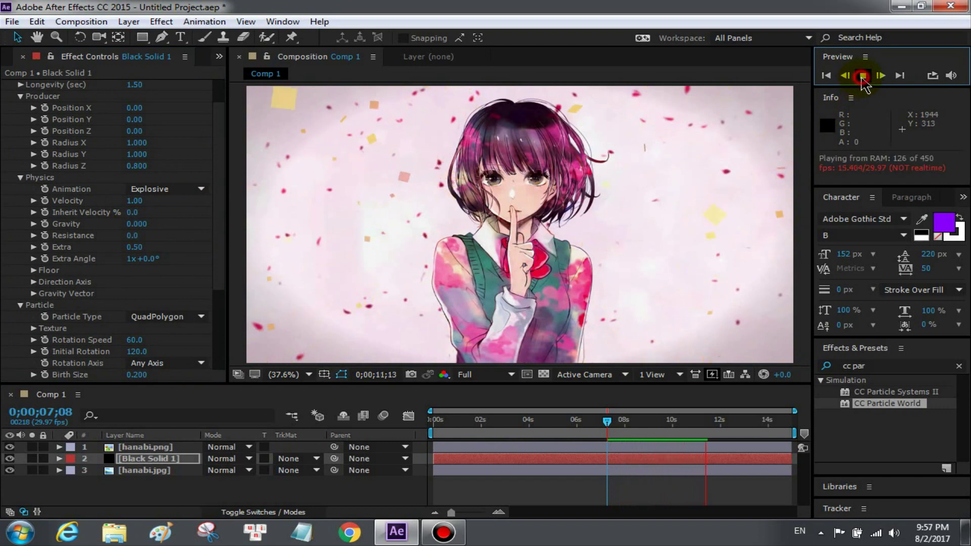
{"action": "left_click", "coordinate": [861, 77]}
{"action": "scroll", "coordinate": [47, 147], "scroll_direction": "up", "scroll_amount": 3}
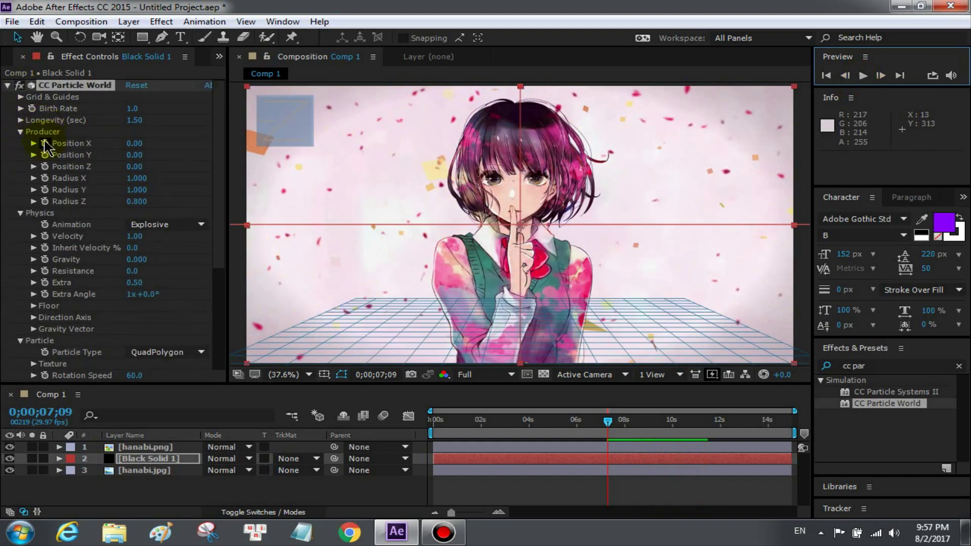
{"action": "left_click", "coordinate": [8, 86]}
- Search 'fill' and apply the Fill effect to Black Solid 1
{"action": "left_click", "coordinate": [53, 125]}
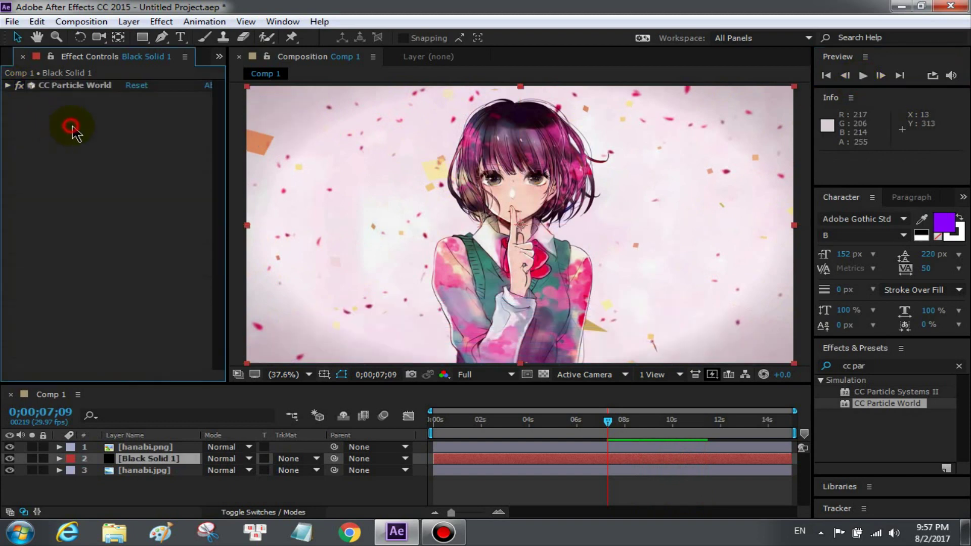
{"action": "left_click", "coordinate": [885, 365]}
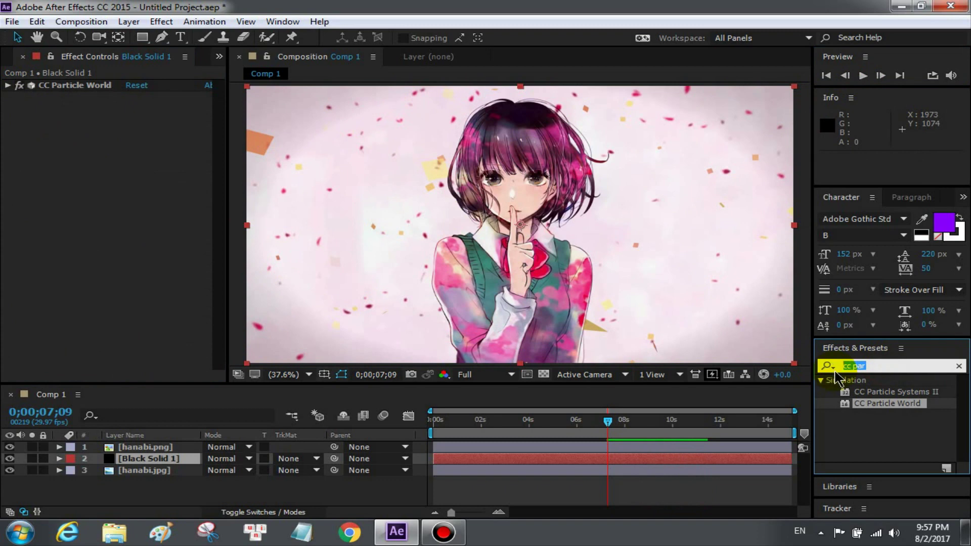
{"action": "type", "text": "fill"}
{"action": "left_click_drag", "start_coordinate": [859, 450], "coordinate": [98, 147]}
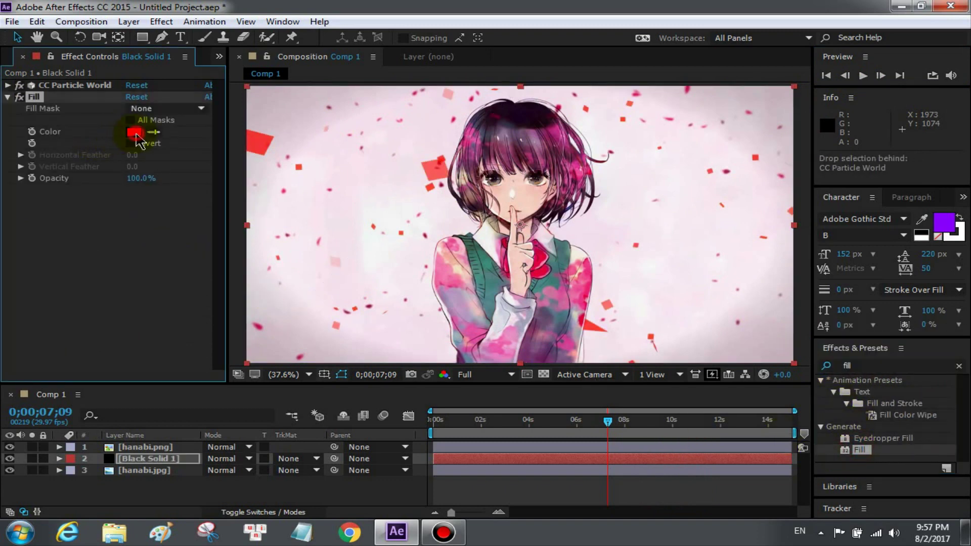
- Set the Fill colour to magenta pink FC00A6
{"action": "left_click", "coordinate": [134, 132]}
{"action": "left_click", "coordinate": [714, 362]}
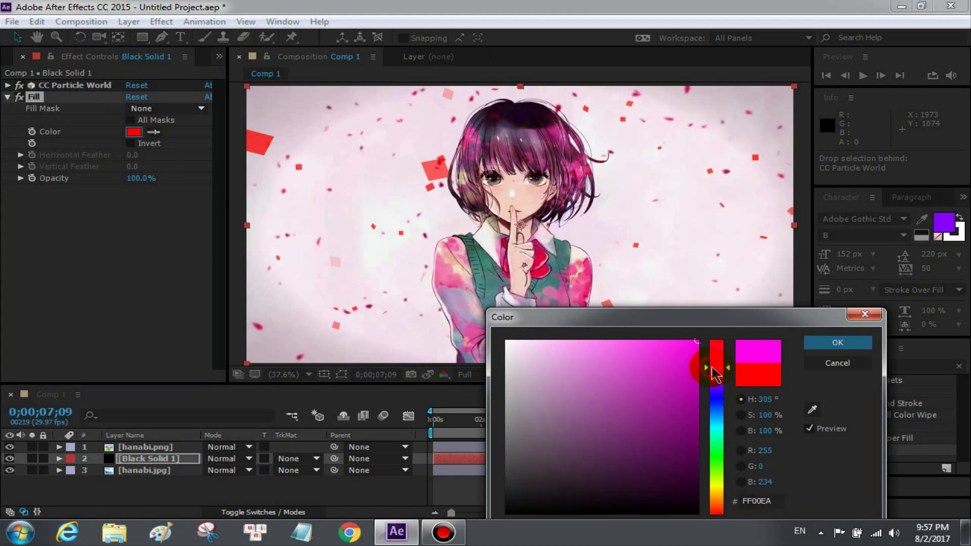
{"action": "left_click", "coordinate": [698, 358]}
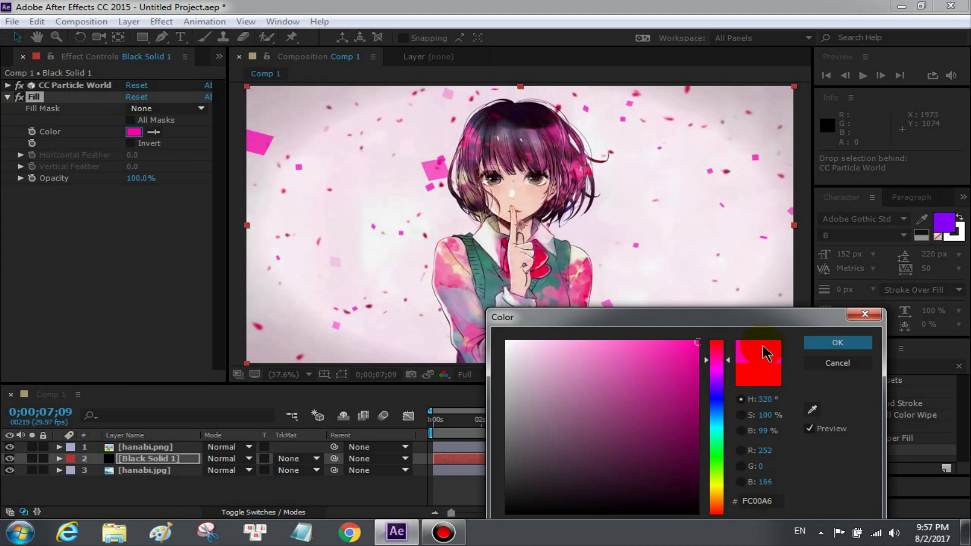
{"action": "left_click", "coordinate": [838, 343]}
- Preview the pink confetti falling over the girl
{"action": "left_click", "coordinate": [863, 76]}
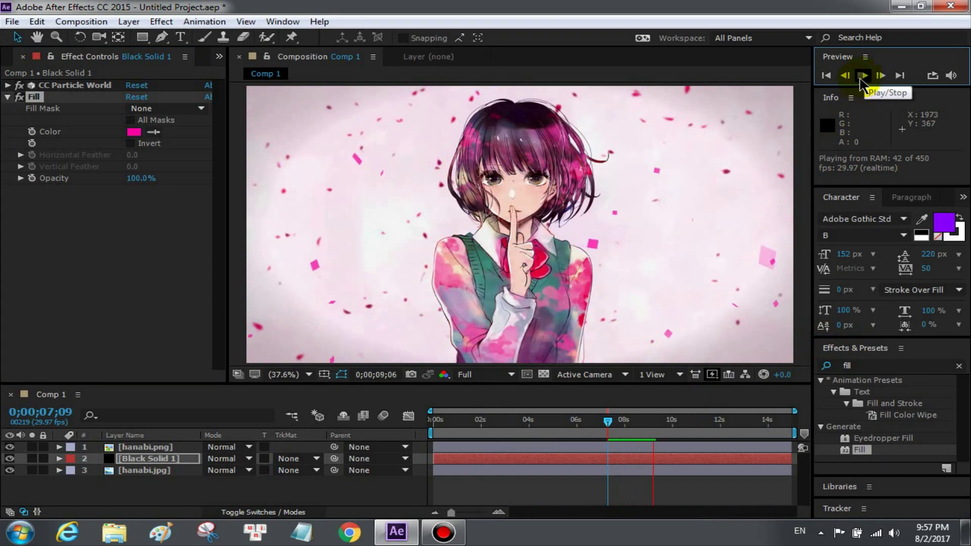
{"action": "double_click", "coordinate": [858, 81]}
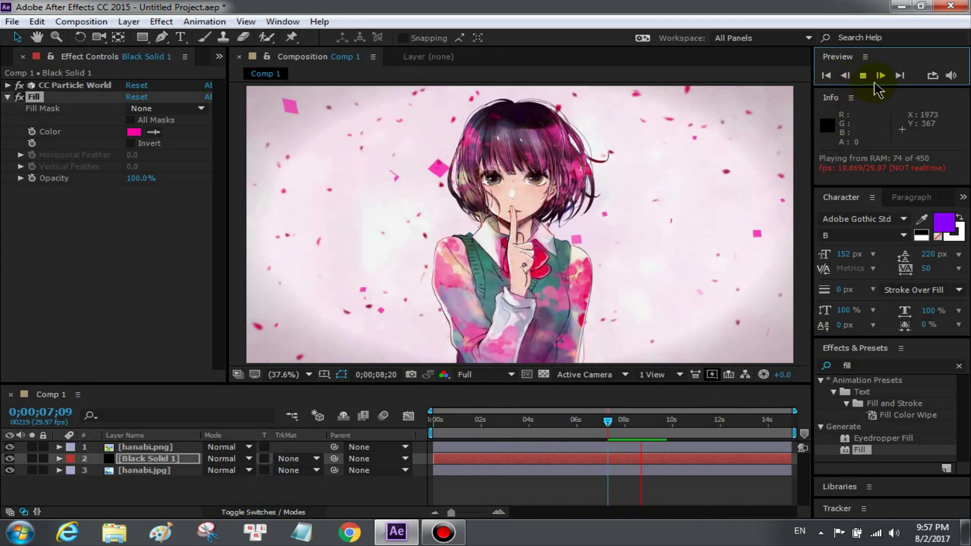
{"action": "left_click", "coordinate": [863, 75]}
{"action": "left_click", "coordinate": [869, 376]}
- Search 'glow', apply Glow (threshold 60.0%, radius 10.0) to Black Solid 1, and preview it
{"action": "left_click", "coordinate": [843, 365]}
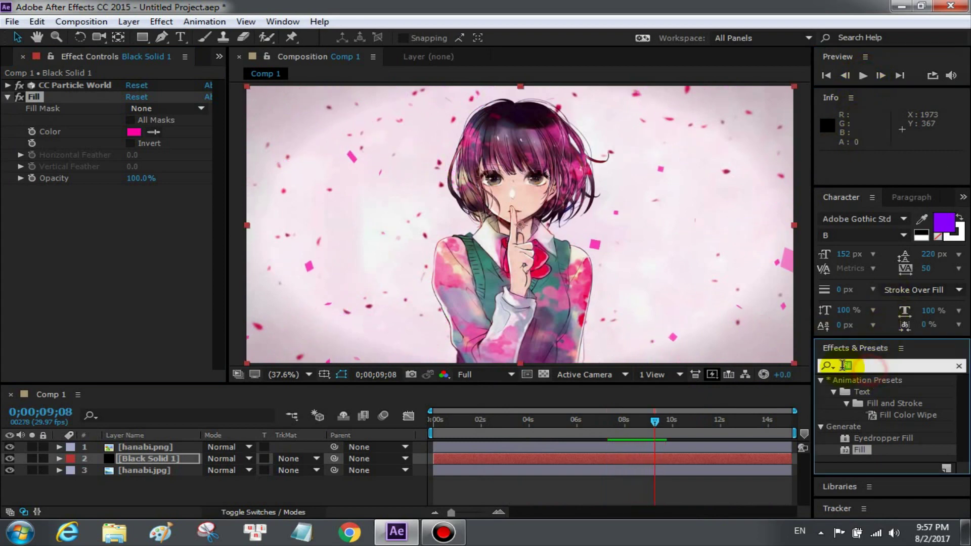
{"action": "type", "text": "glow"}
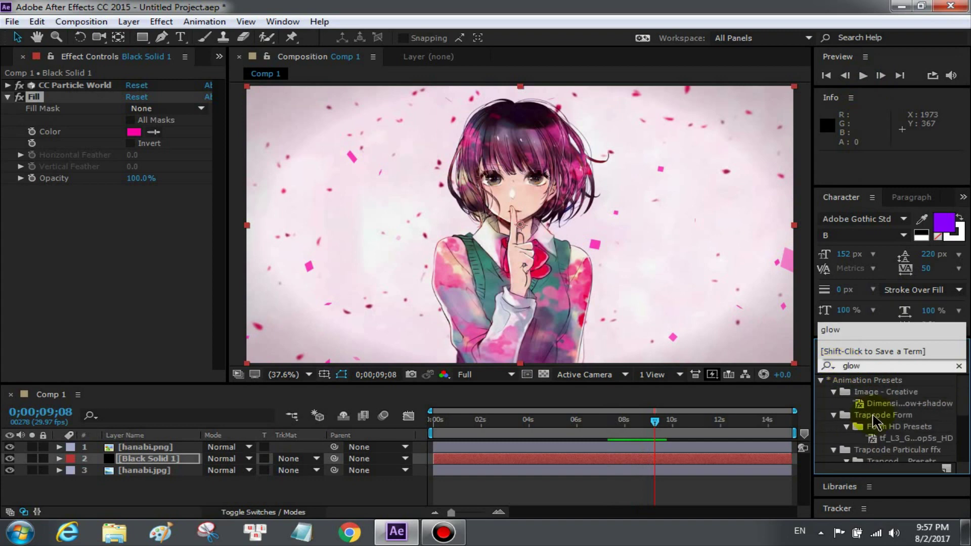
{"action": "scroll", "coordinate": [873, 421], "scroll_direction": "down", "scroll_amount": 3}
{"action": "scroll", "coordinate": [870, 425], "scroll_direction": "down", "scroll_amount": 3}
{"action": "scroll", "coordinate": [829, 434], "scroll_direction": "down", "scroll_amount": 3}
{"action": "mouse_move", "coordinate": [864, 433]}
{"action": "left_mouse_down"}
{"action": "mouse_move", "coordinate": [731, 423]}
{"action": "mouse_move", "coordinate": [48, 256]}
{"action": "left_mouse_up"}
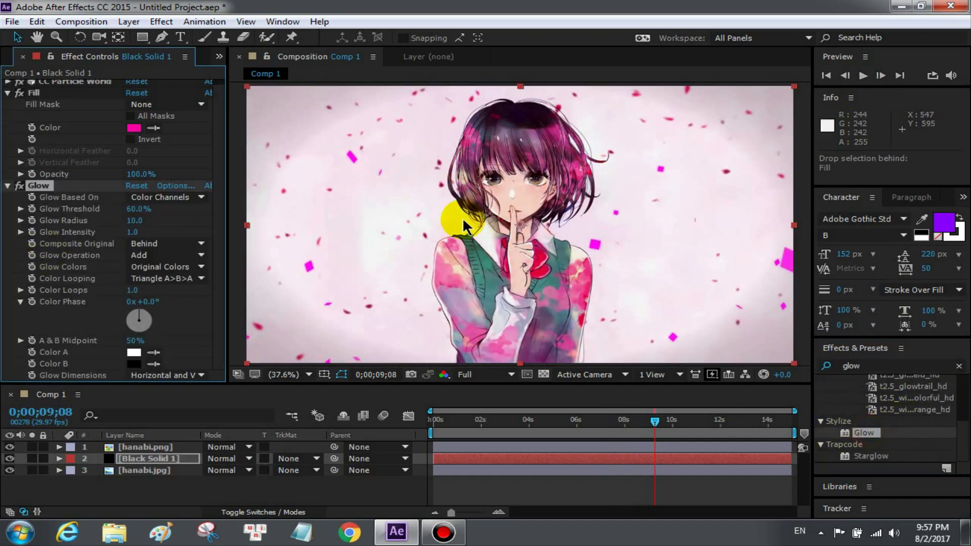
{"action": "left_click", "coordinate": [863, 76]}
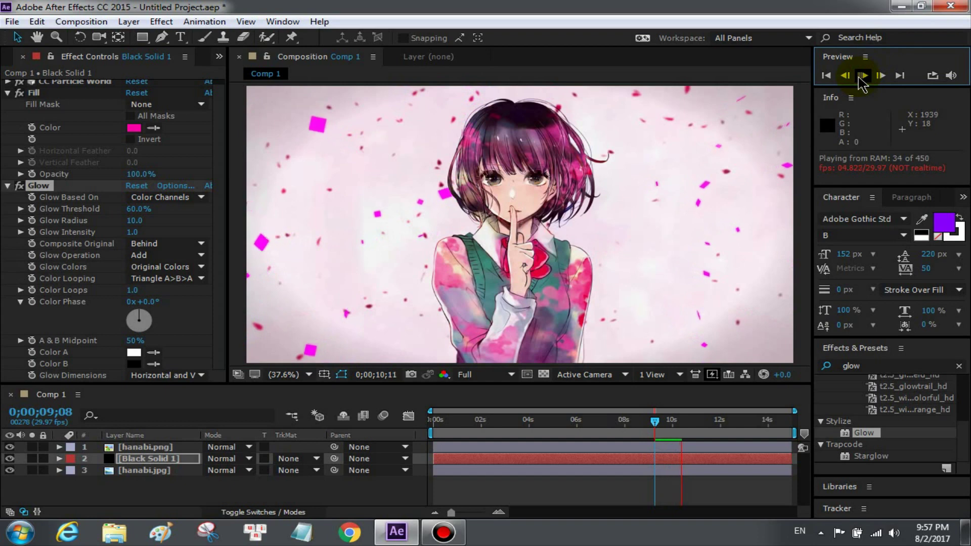
{"action": "left_click", "coordinate": [863, 76]}
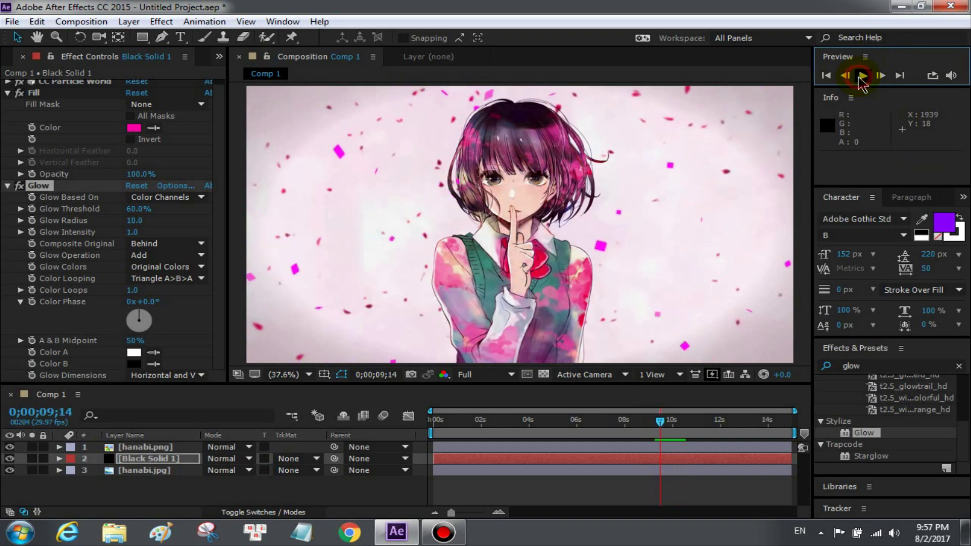
{"action": "left_click", "coordinate": [134, 127]}
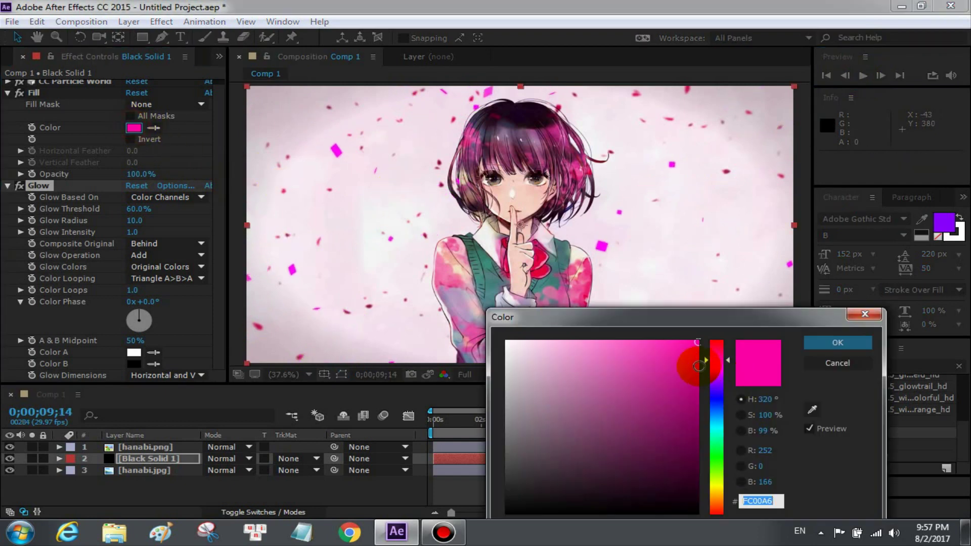
- Change the Fill colour to a brighter magenta FF00AE and preview the glowing confetti
{"action": "left_click_drag", "start_coordinate": [691, 357], "coordinate": [698, 349]}
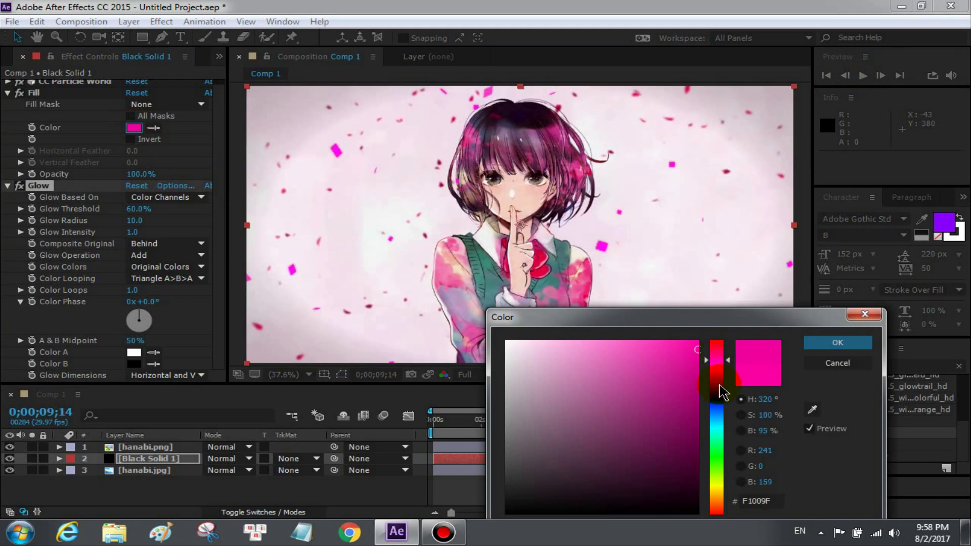
{"action": "left_click", "coordinate": [698, 355]}
{"action": "left_click_drag", "start_coordinate": [724, 365], "coordinate": [725, 358]}
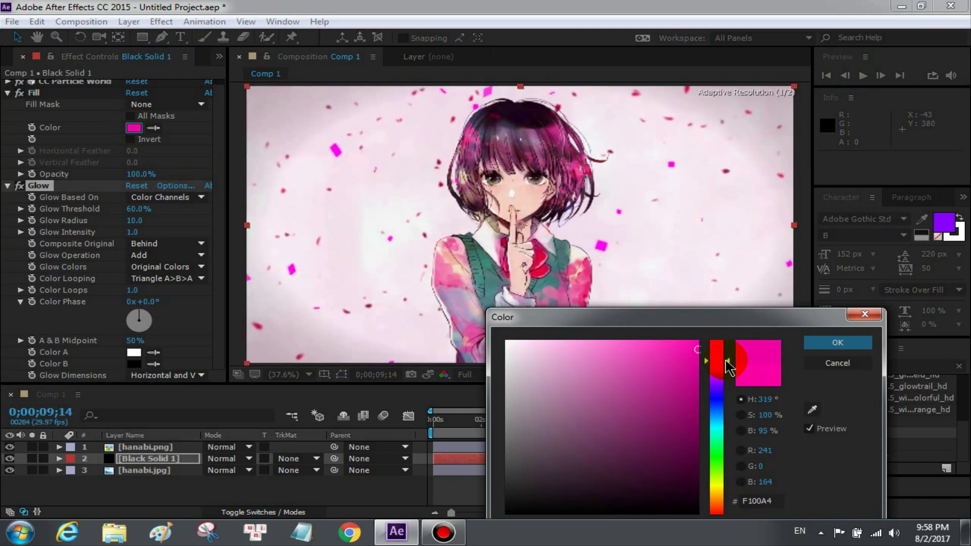
{"action": "left_click_drag", "start_coordinate": [693, 348], "coordinate": [714, 338]}
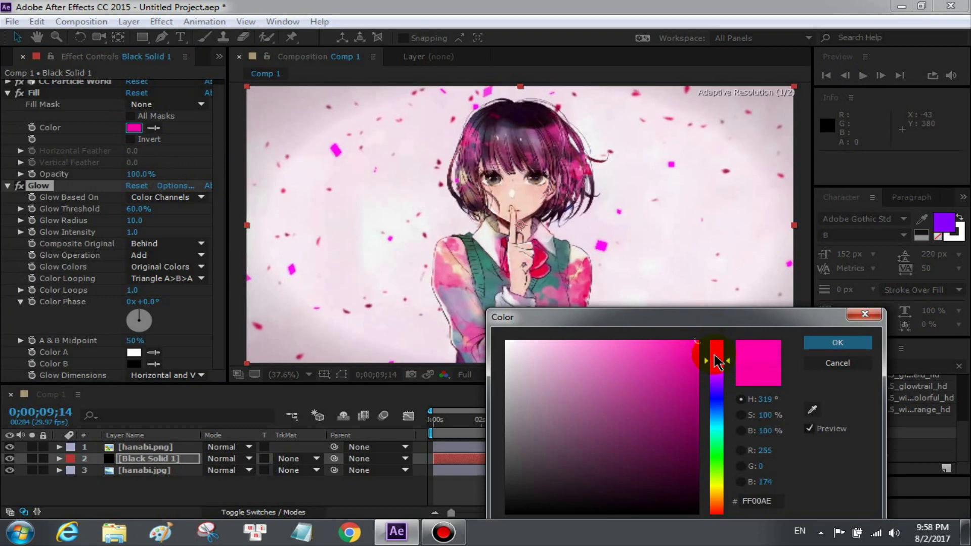
{"action": "left_click", "coordinate": [838, 342]}
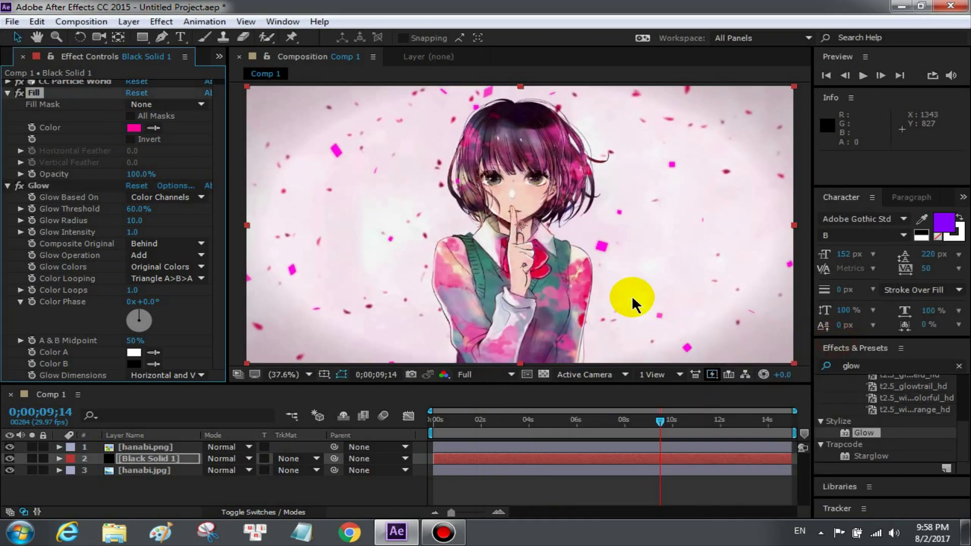
{"action": "left_click", "coordinate": [864, 75]}
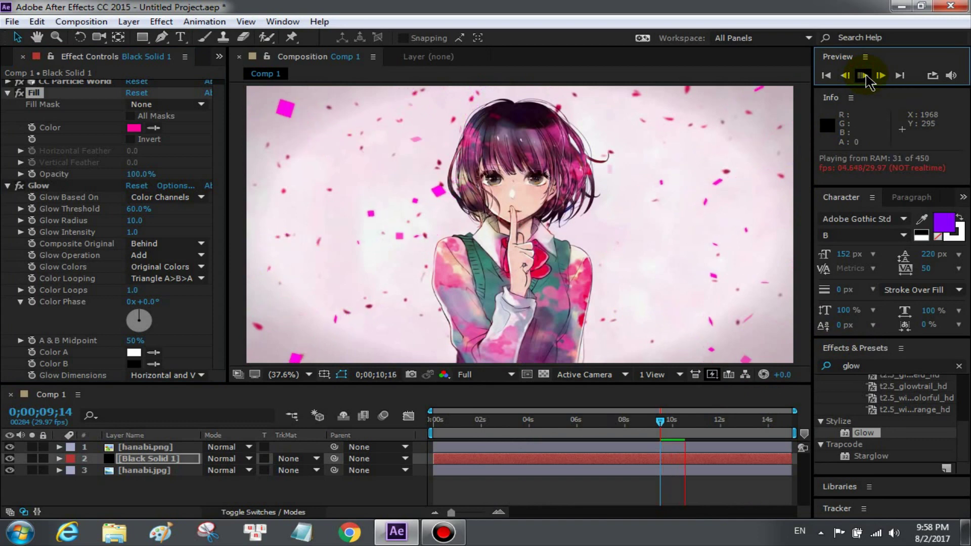
{"action": "left_click", "coordinate": [863, 75]}
{"action": "left_click", "coordinate": [863, 75]}
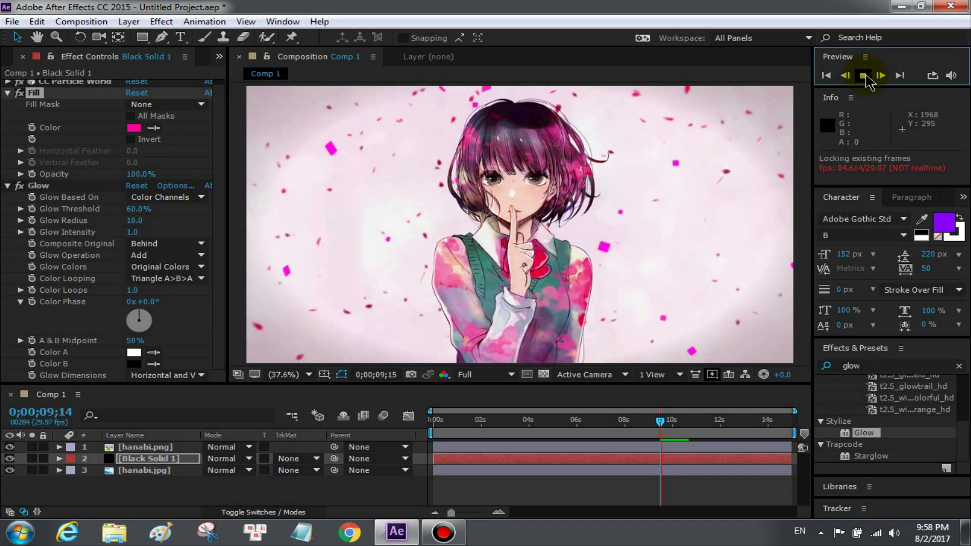